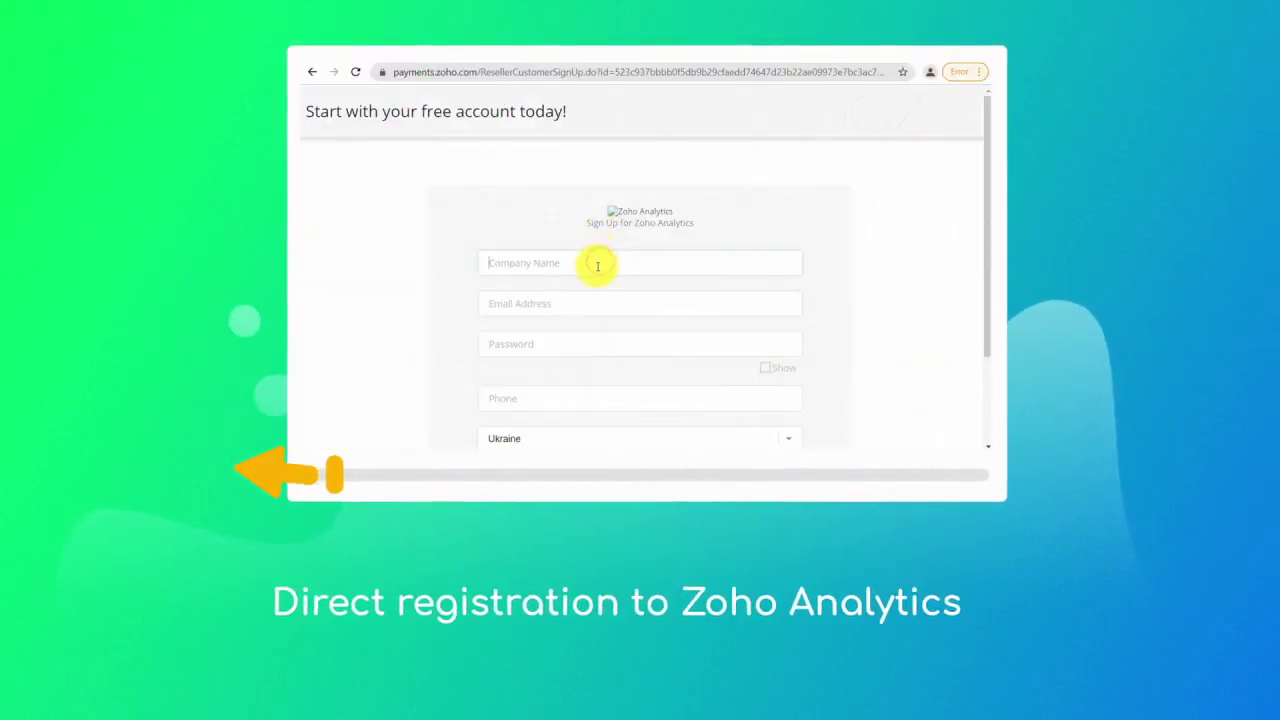
- Enter company name CRMOZ4test and the account e-mail address on the sign-up form
text(CRM)
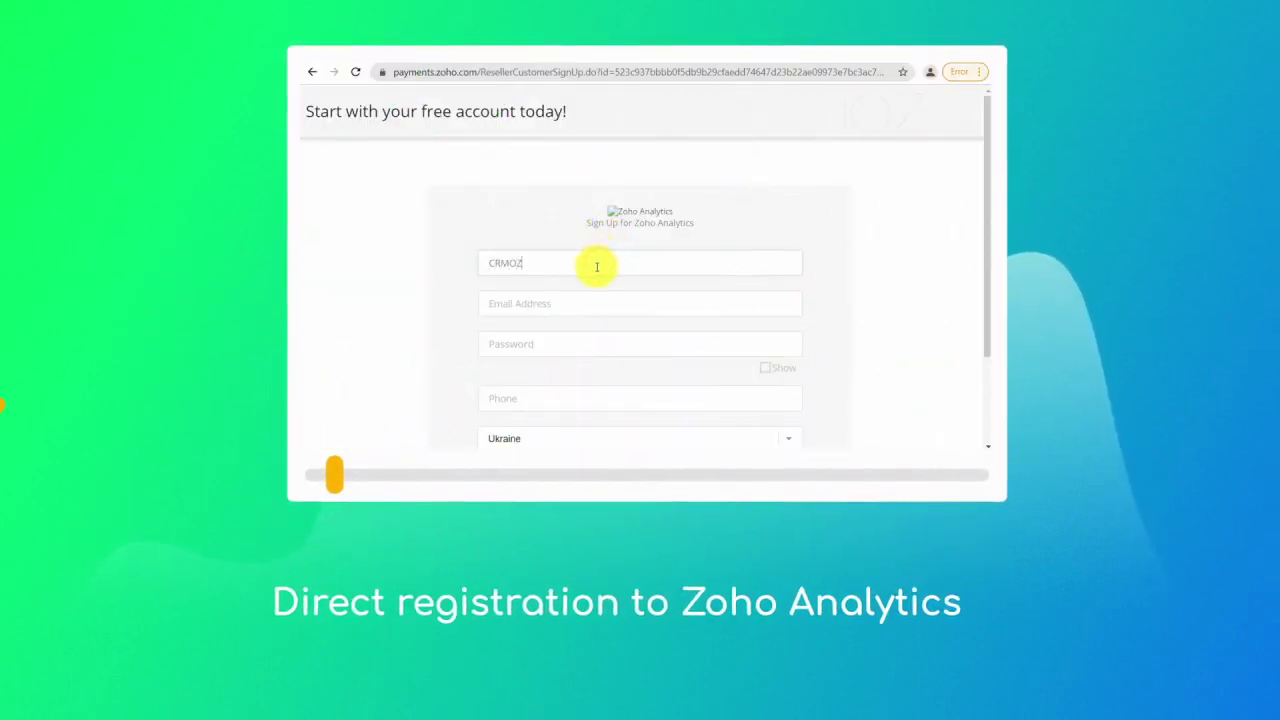
text(OZ4test)
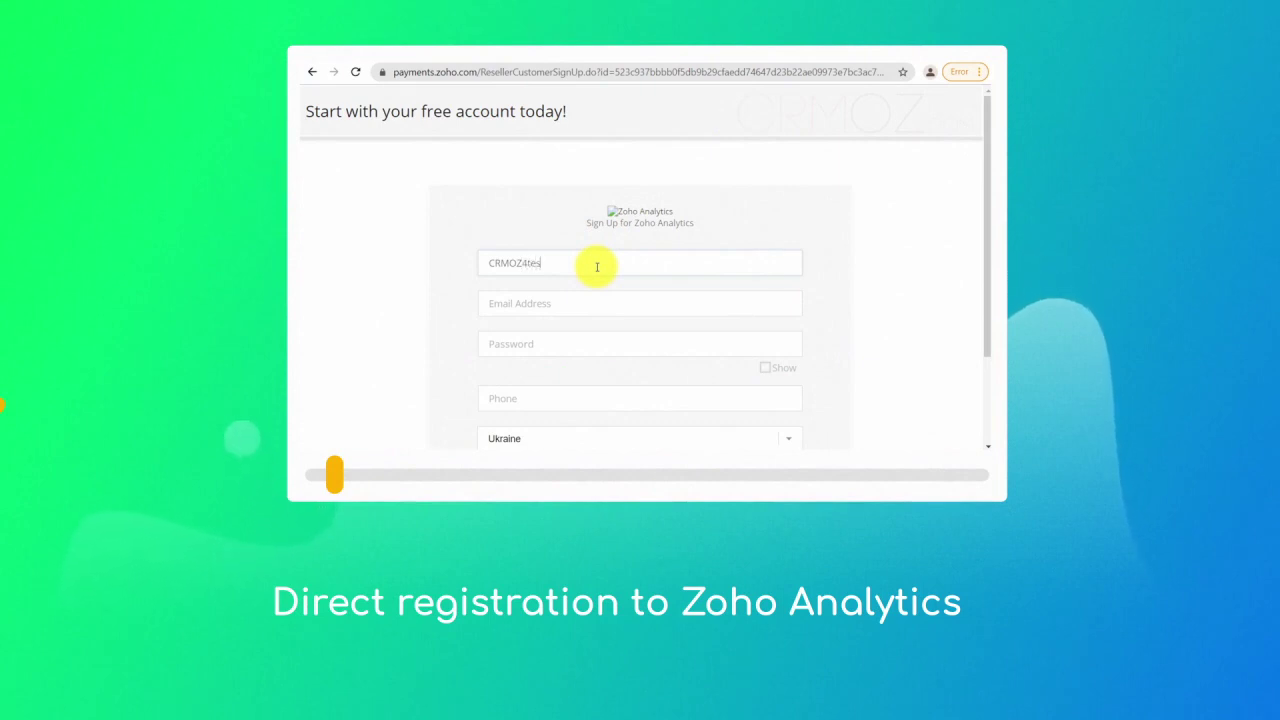
click(591, 303)
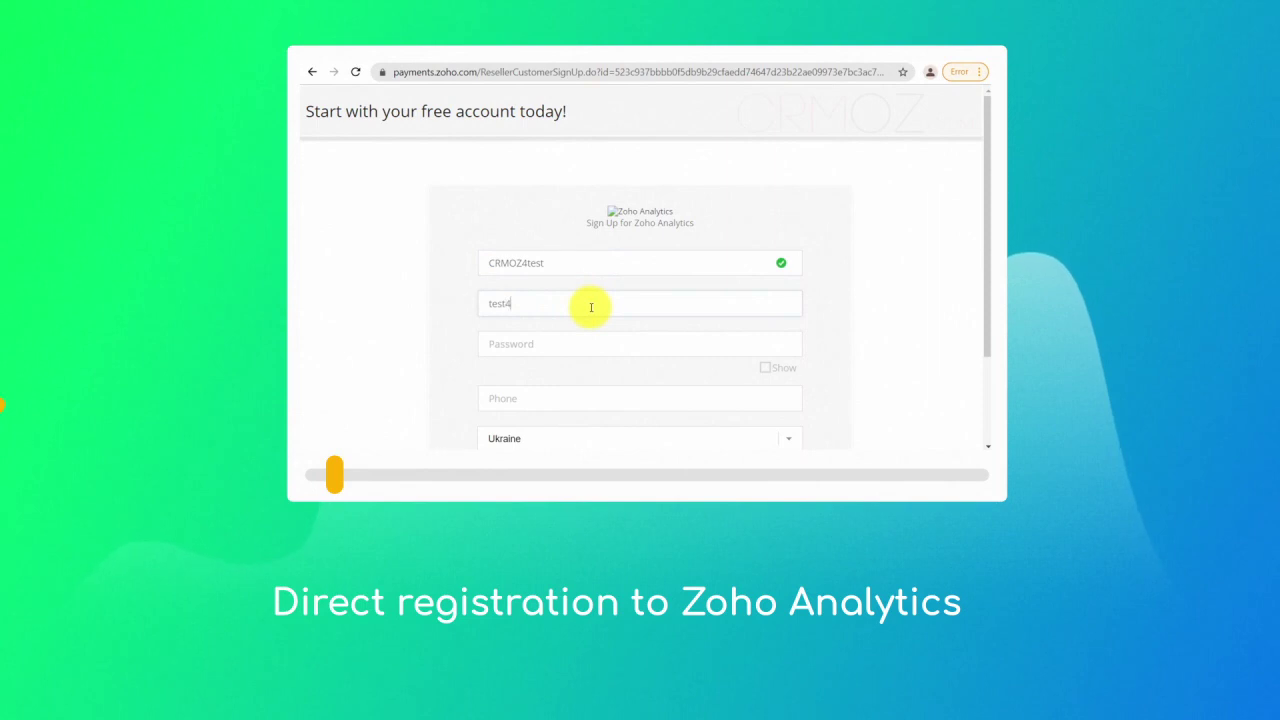
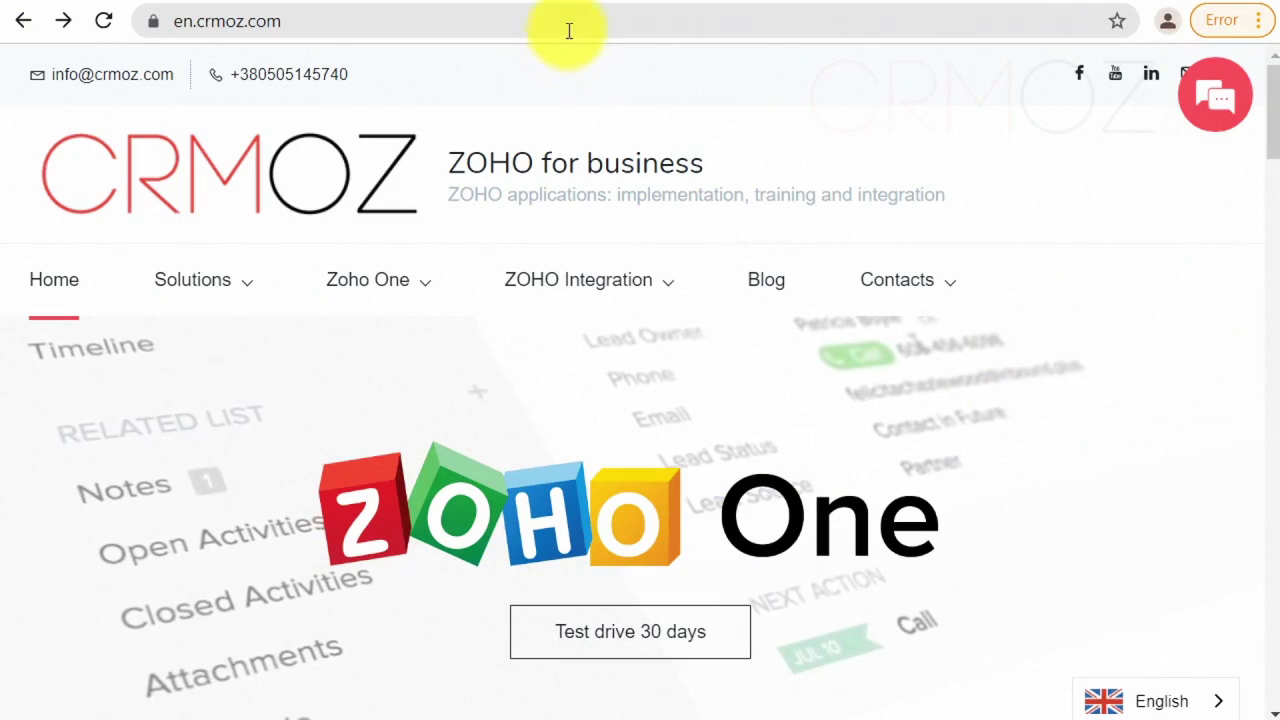
- Load the Zoho Analytics sign-up page from the crmoz.link/ZohoAnalytics link
click(570, 22)
text(http://crmoz.link/ZohoAnalytics)
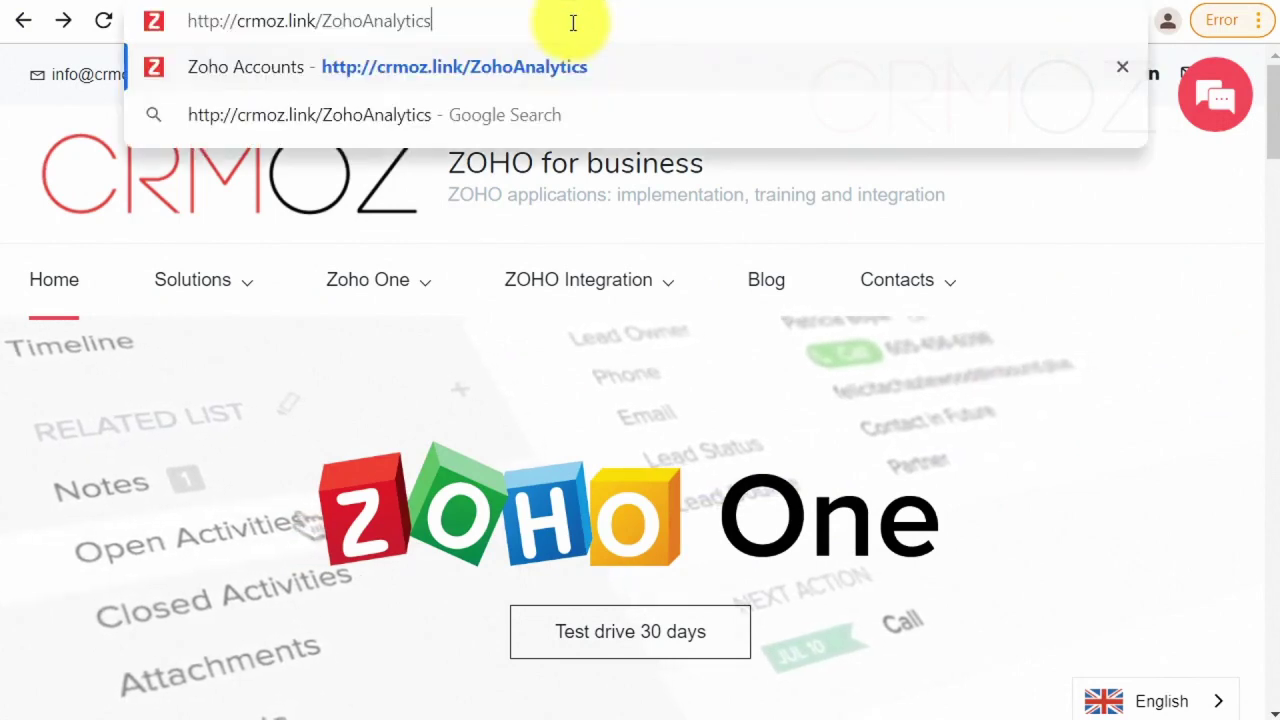
key(Return)
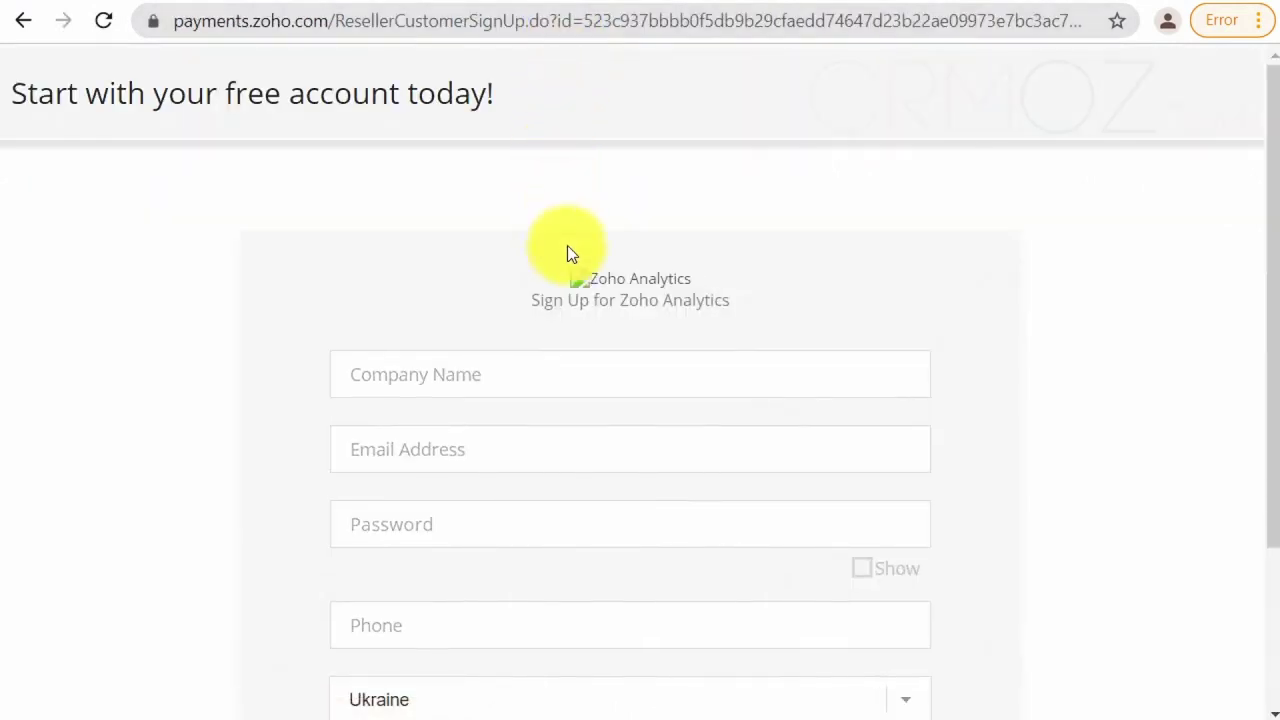
- Fill in the company name, e-mail address and account password on the sign-up form
click(553, 378)
text(CRMOZ4test)
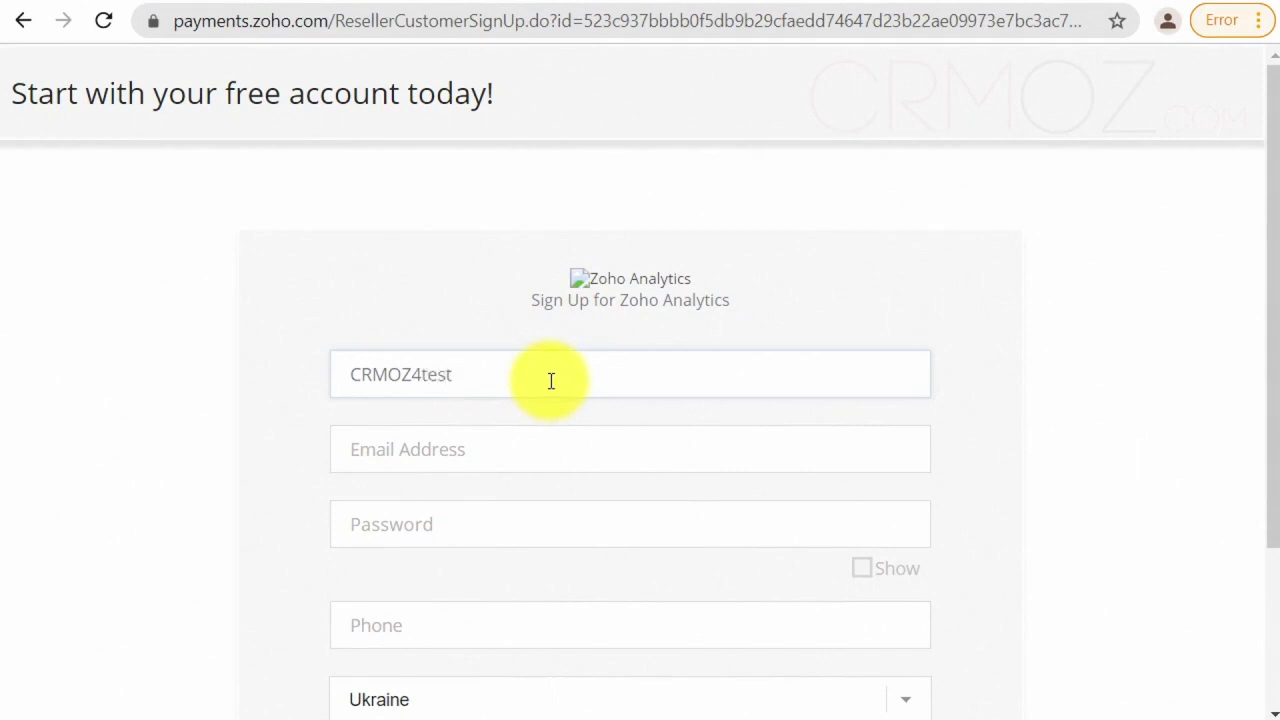
click(540, 456)
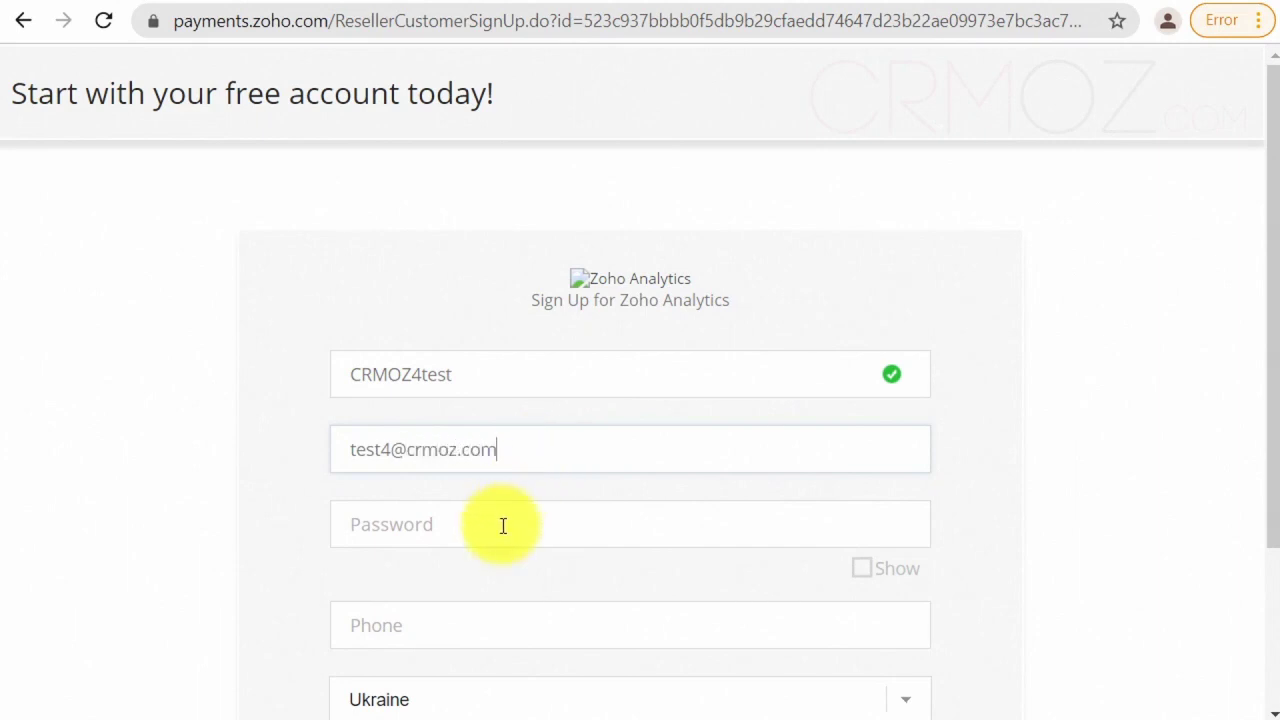
click(501, 529)
text(t)
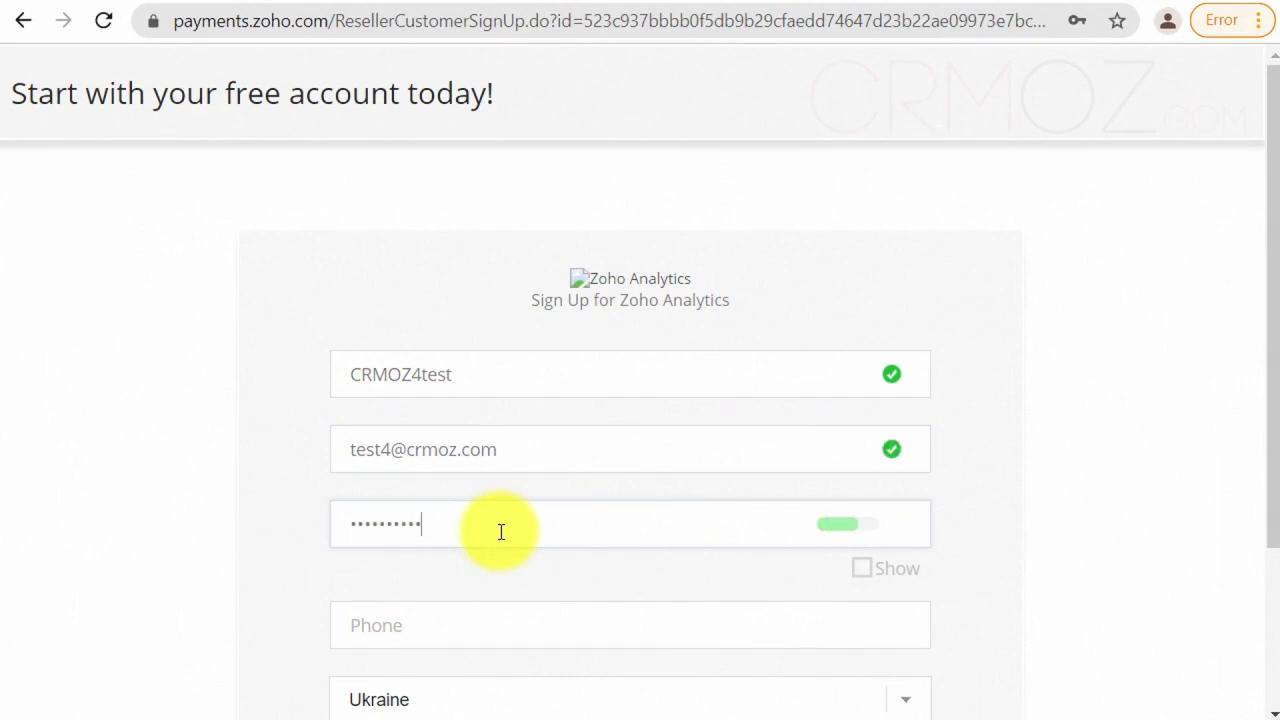
- Add the phone number, accept the Terms of Service and submit the sign-up
click(460, 630)
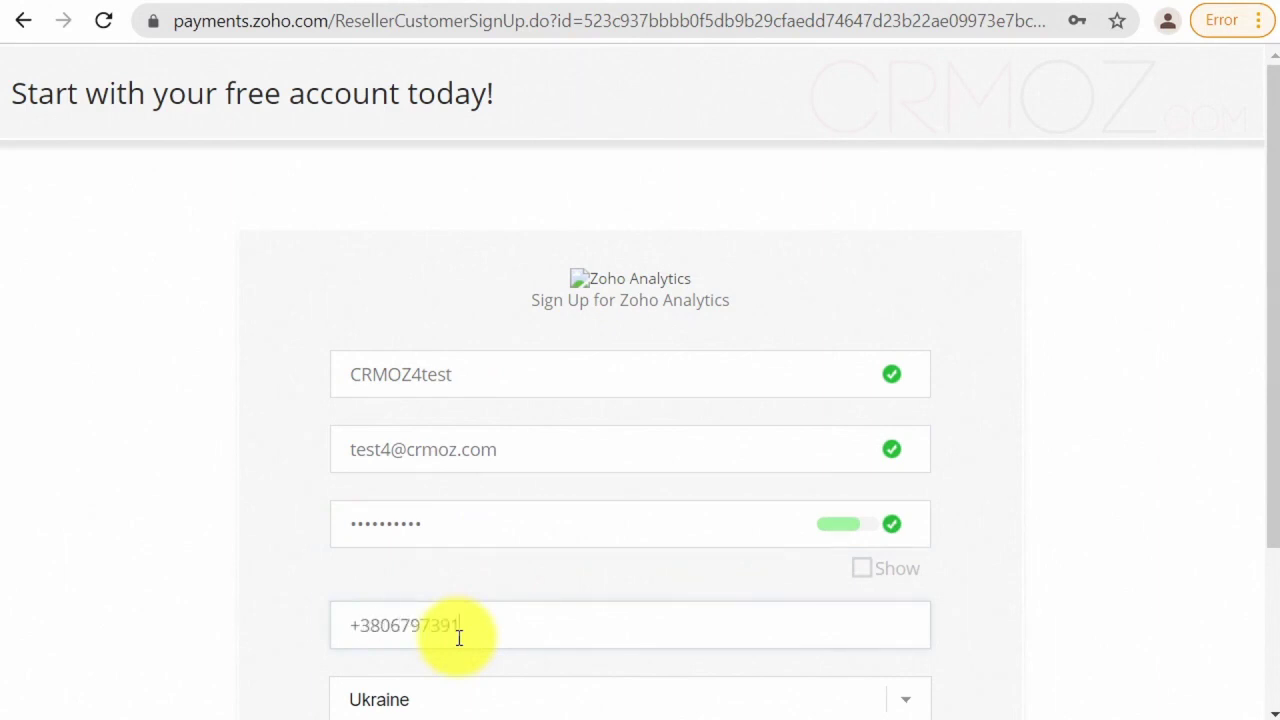
scroll(457, 625, down, 2)
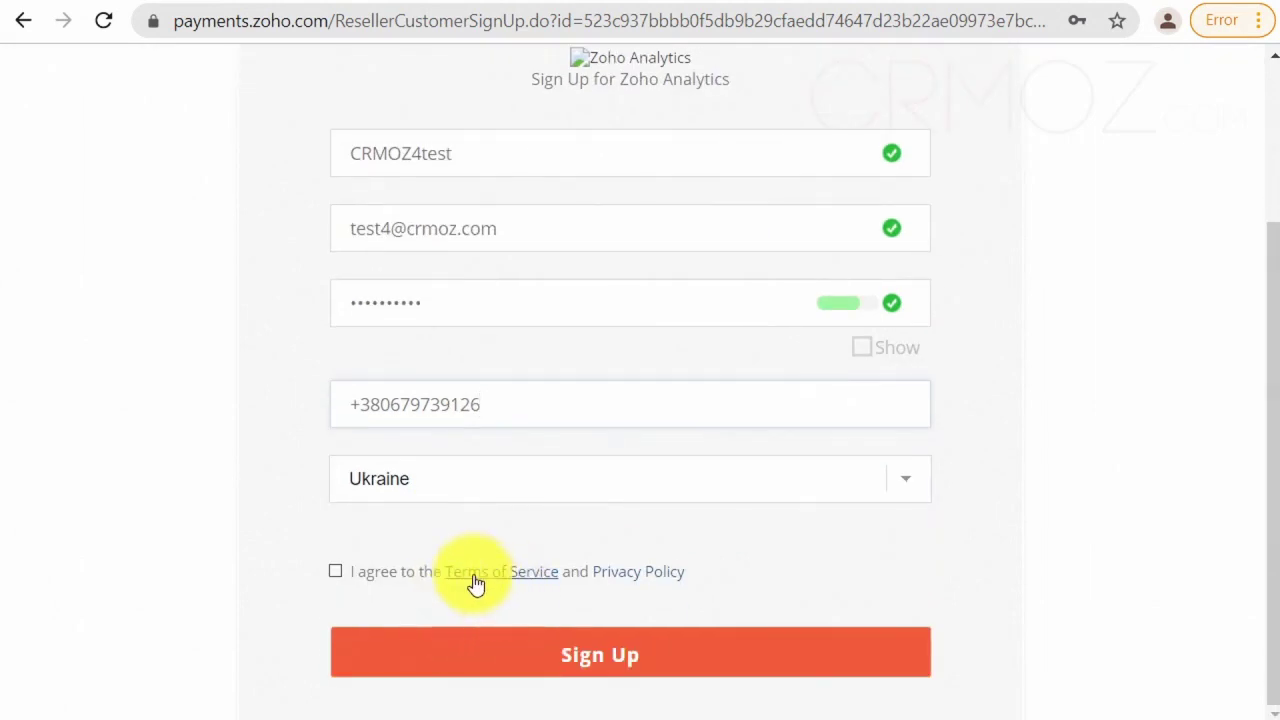
click(341, 576)
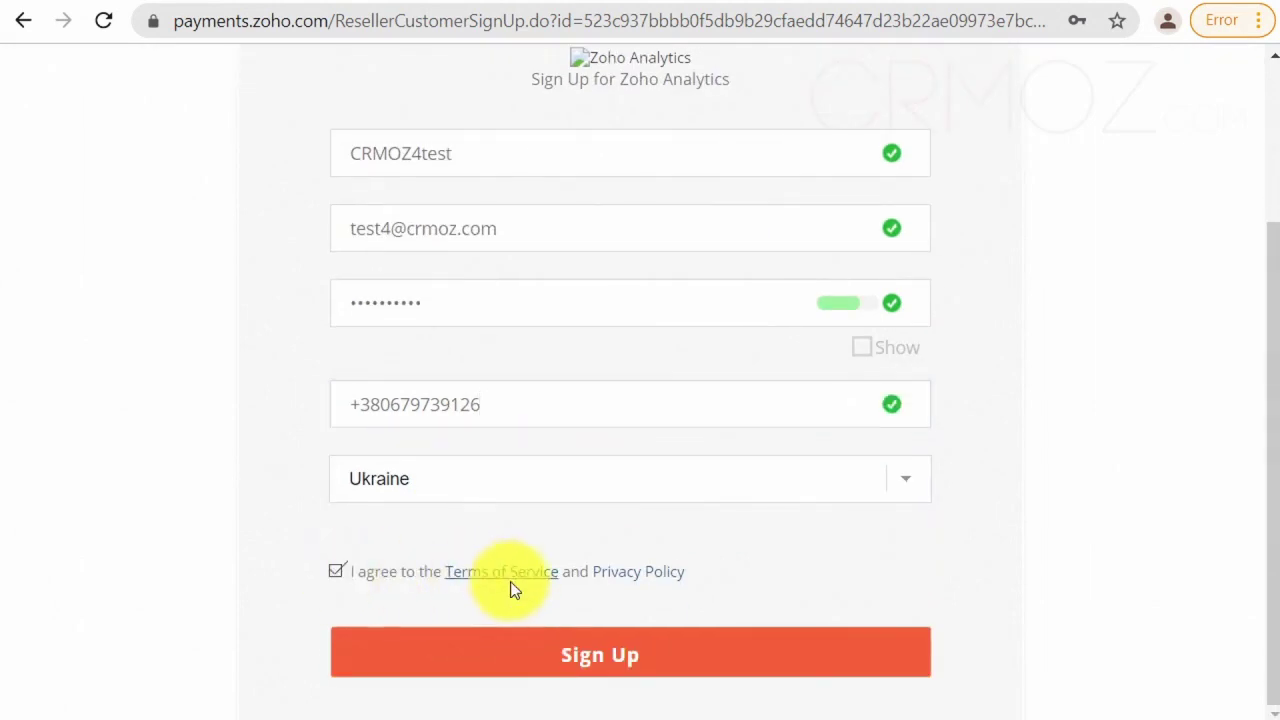
click(517, 661)
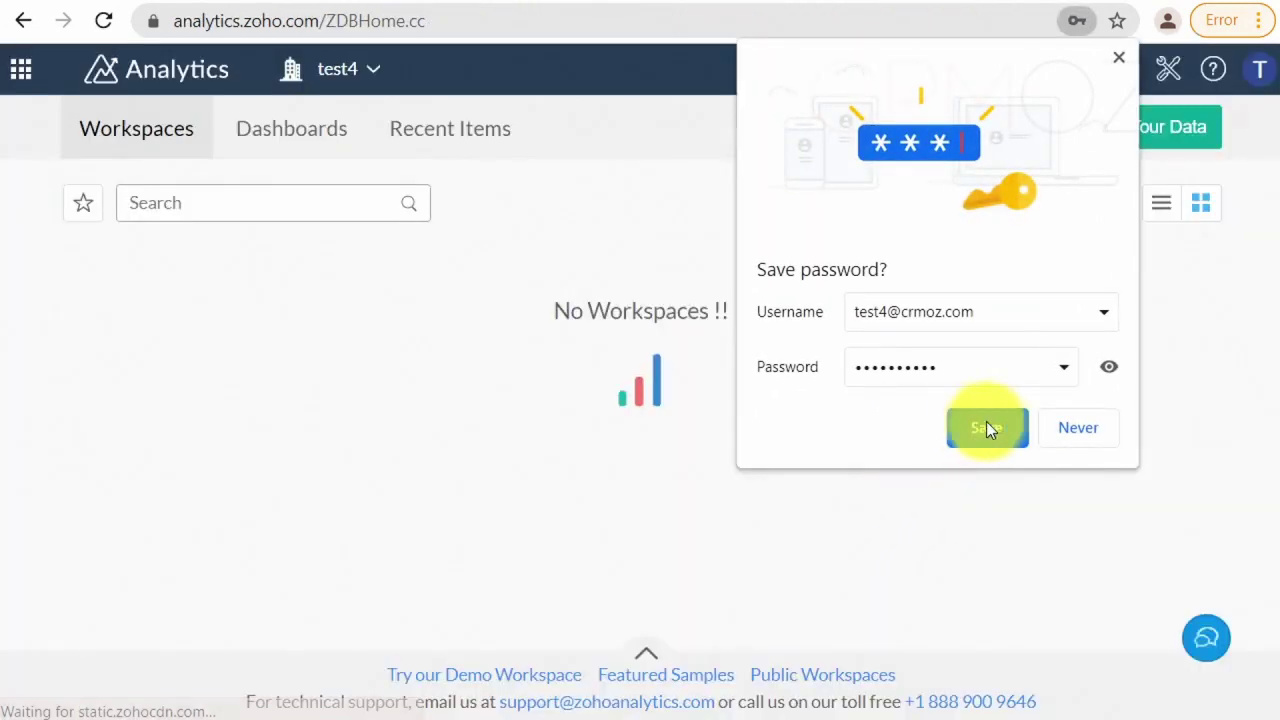
- Save the new Zoho login in Chrome and dismiss the confirmation bubble
click(988, 428)
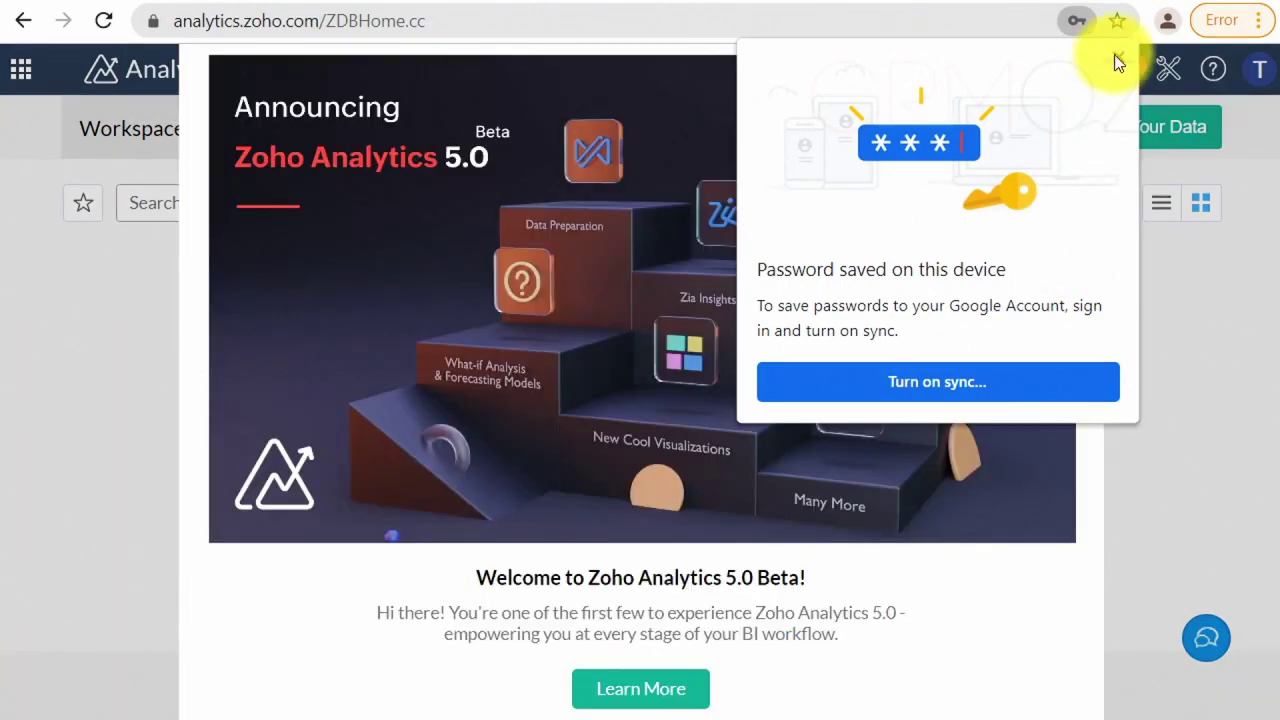
click(1119, 57)
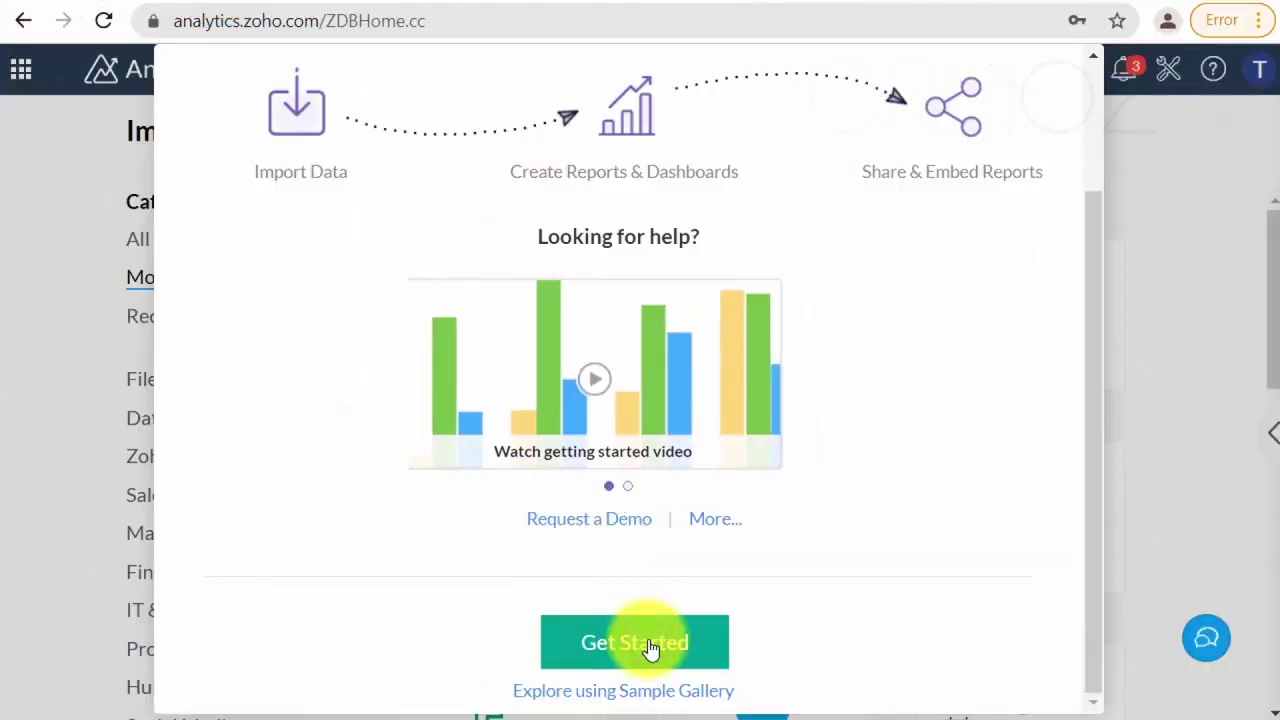
- Get started and run the guided tour up to its Import from Files step
click(650, 645)
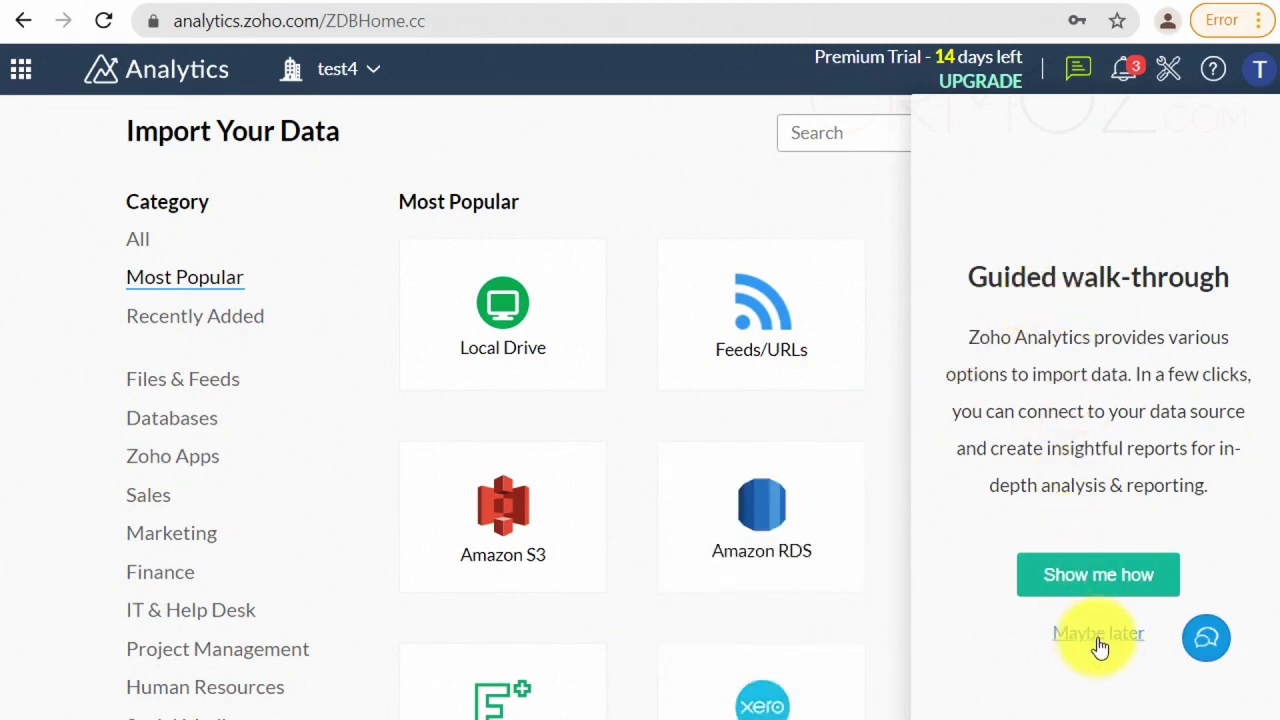
click(1111, 582)
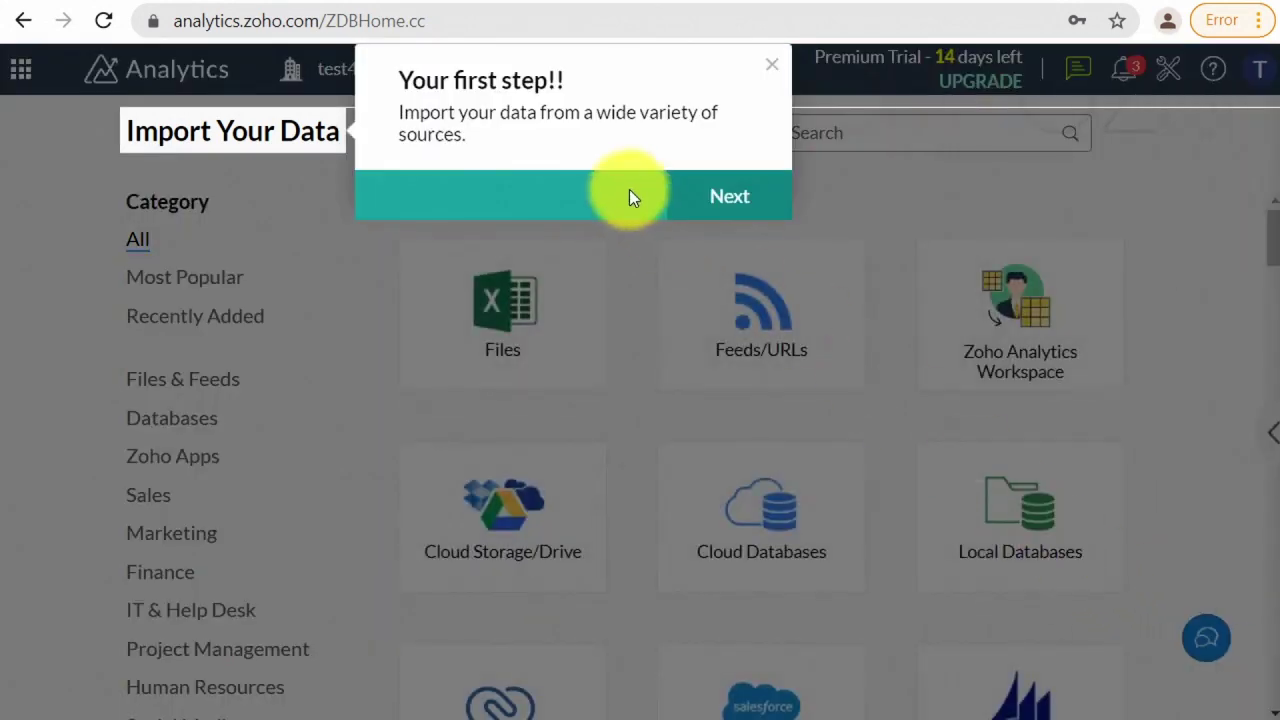
click(729, 197)
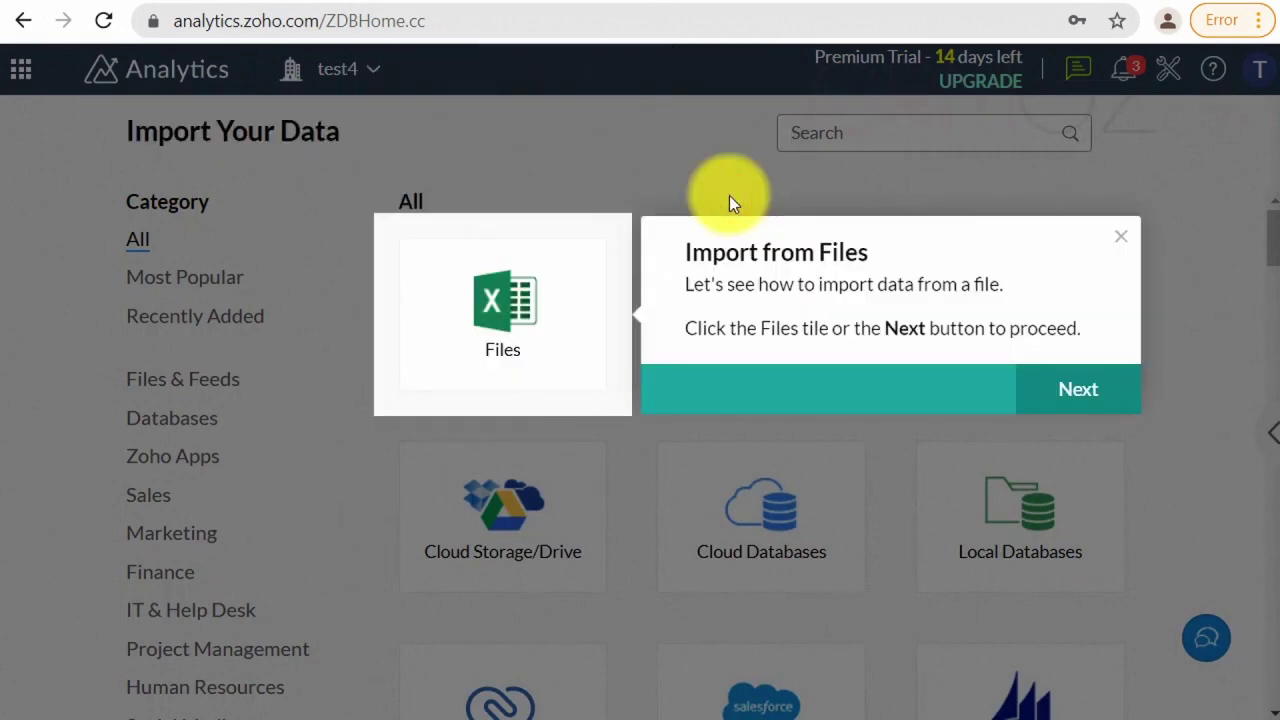
- Load the sample Sales Data file as a CSV from Local Drive in the import form
click(1073, 400)
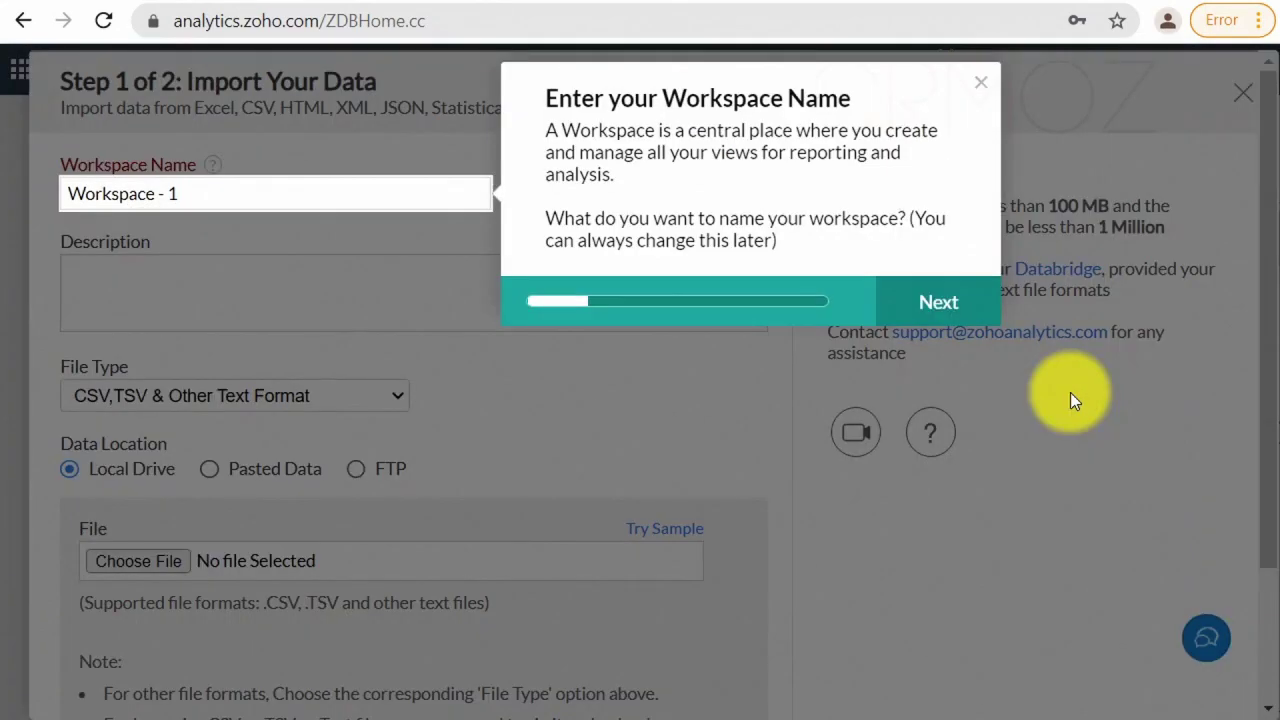
click(943, 312)
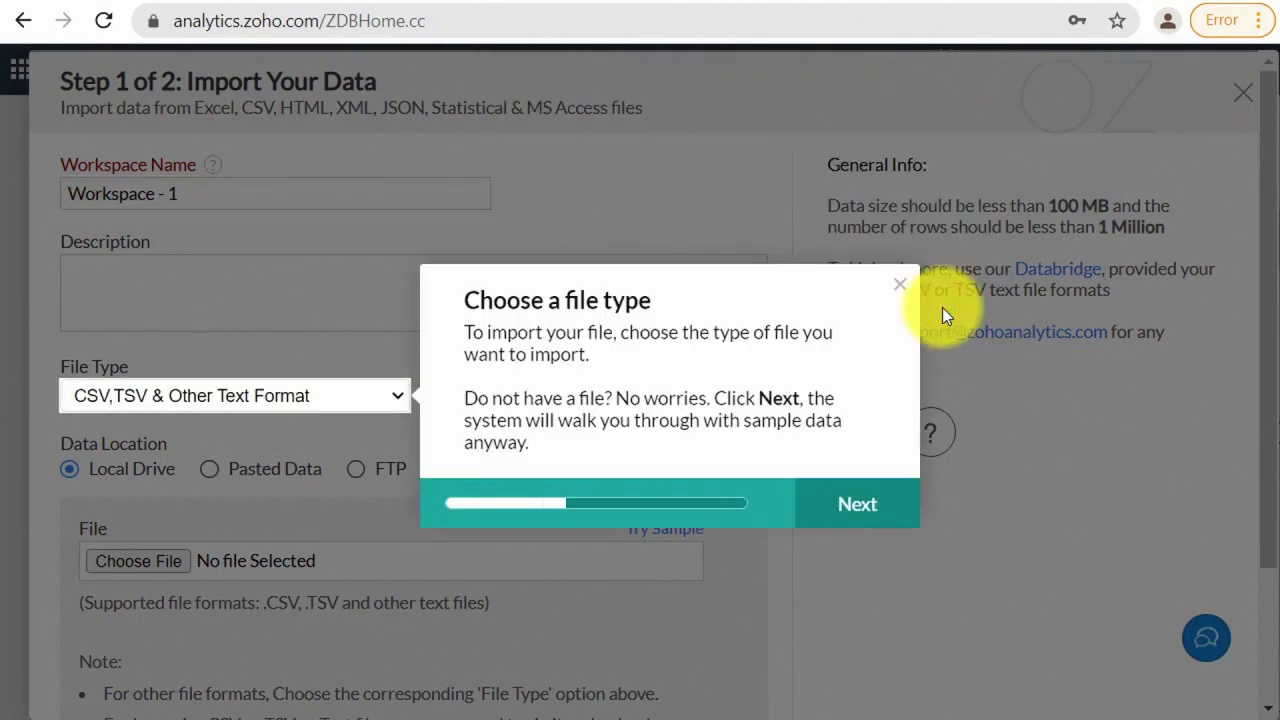
click(879, 510)
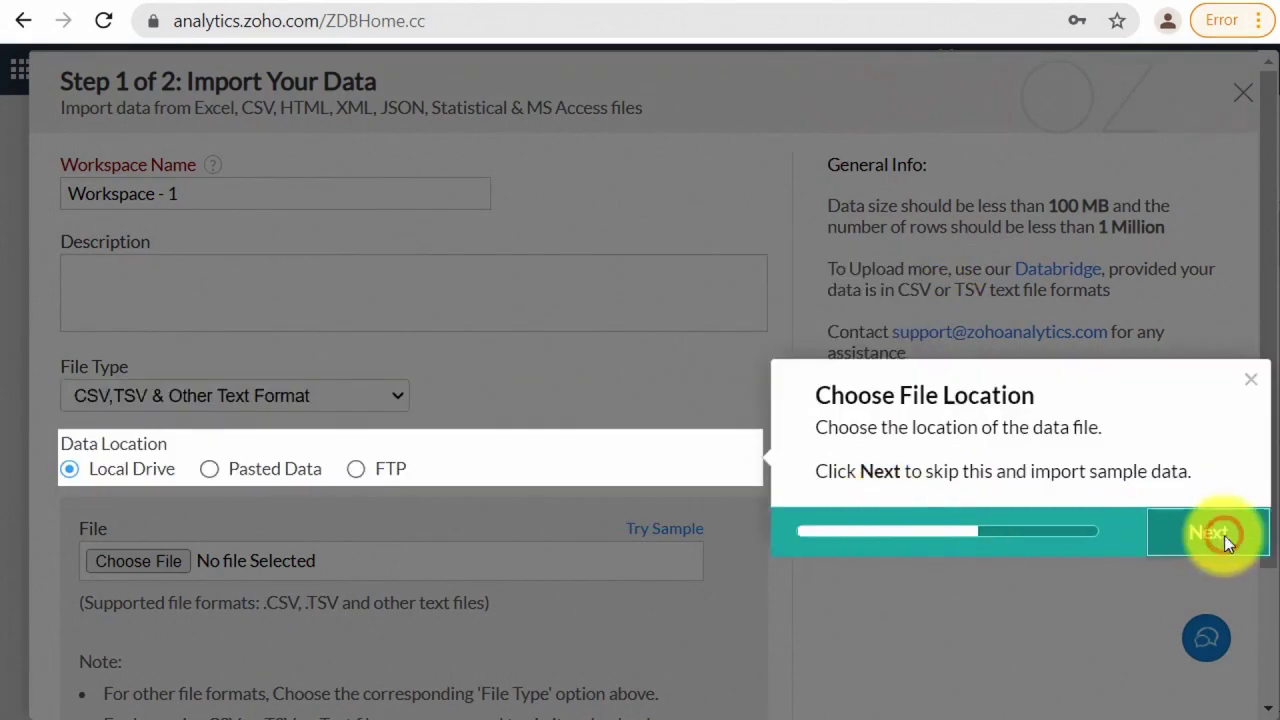
click(1224, 540)
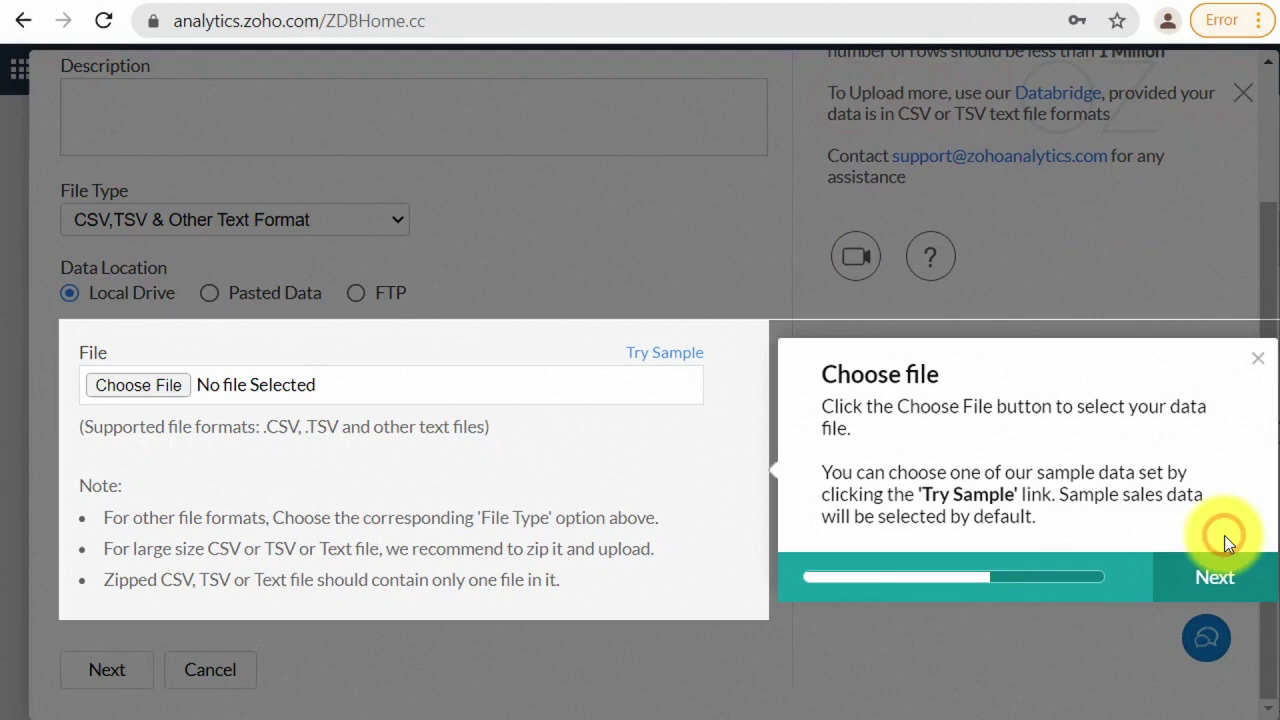
click(1235, 590)
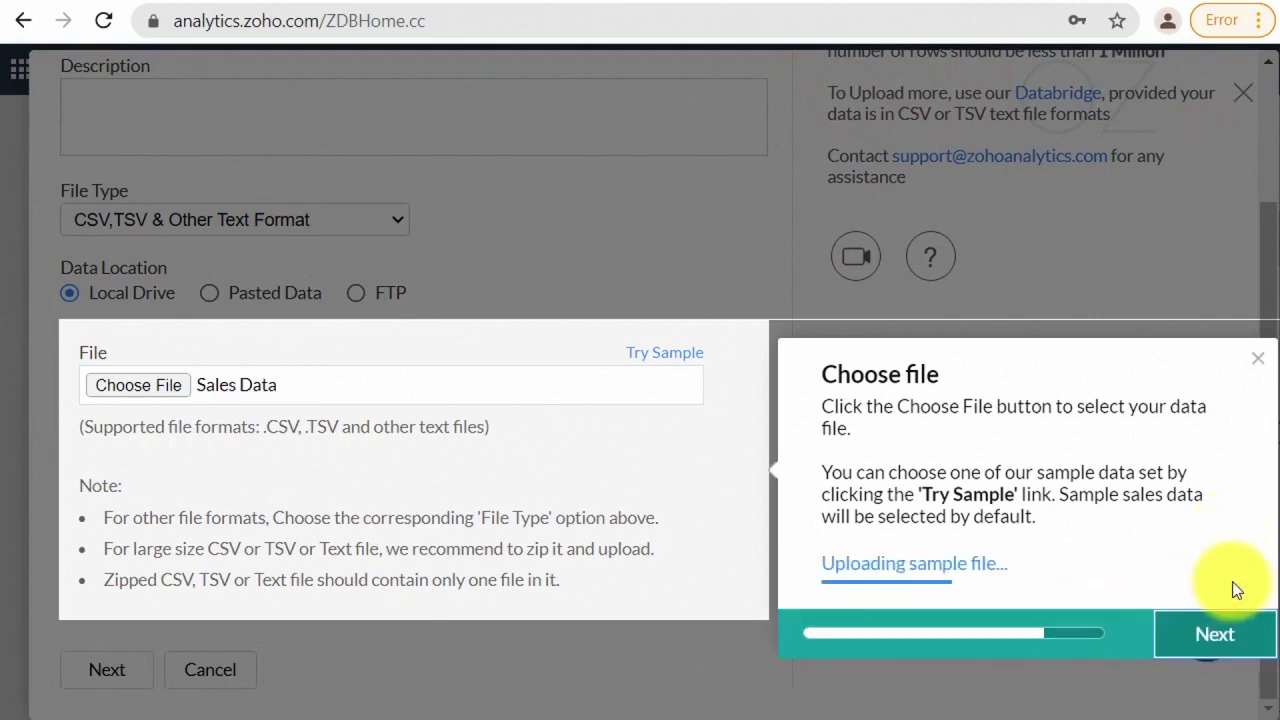
click(1233, 638)
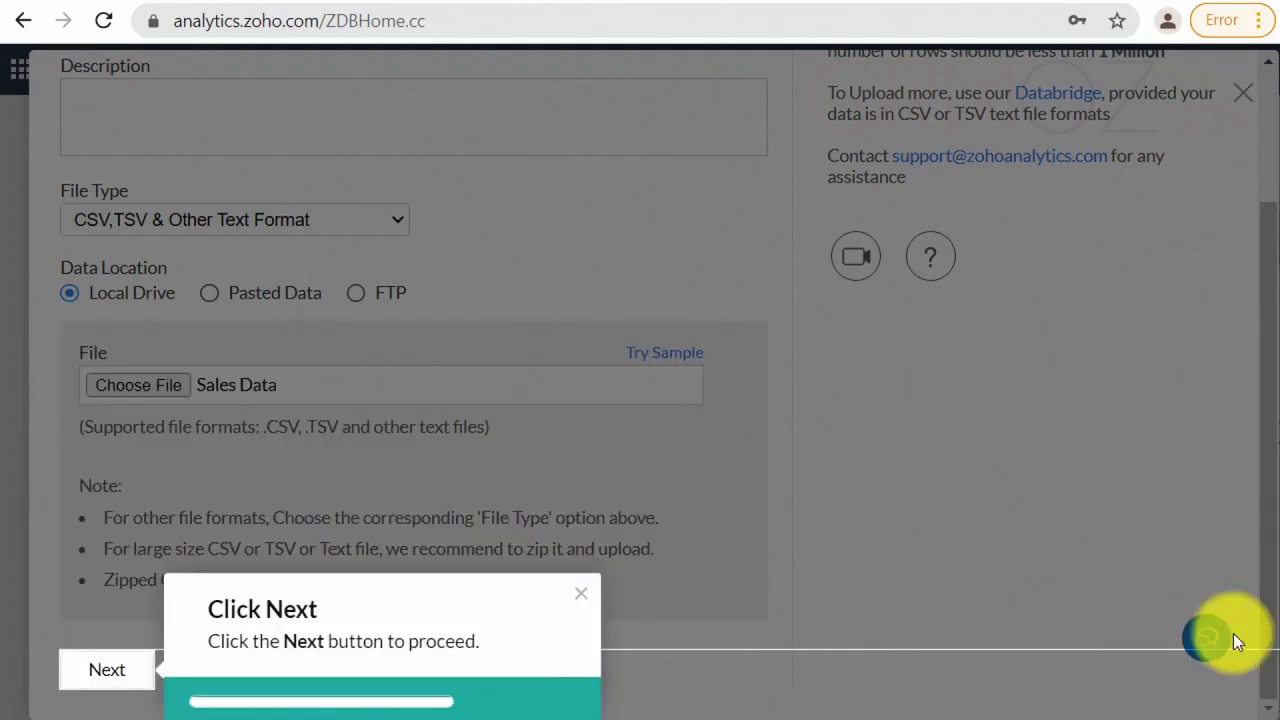
- Advance to Step 2 of 2, keeping table name Untitled-1, until the Create prompt appears
click(97, 670)
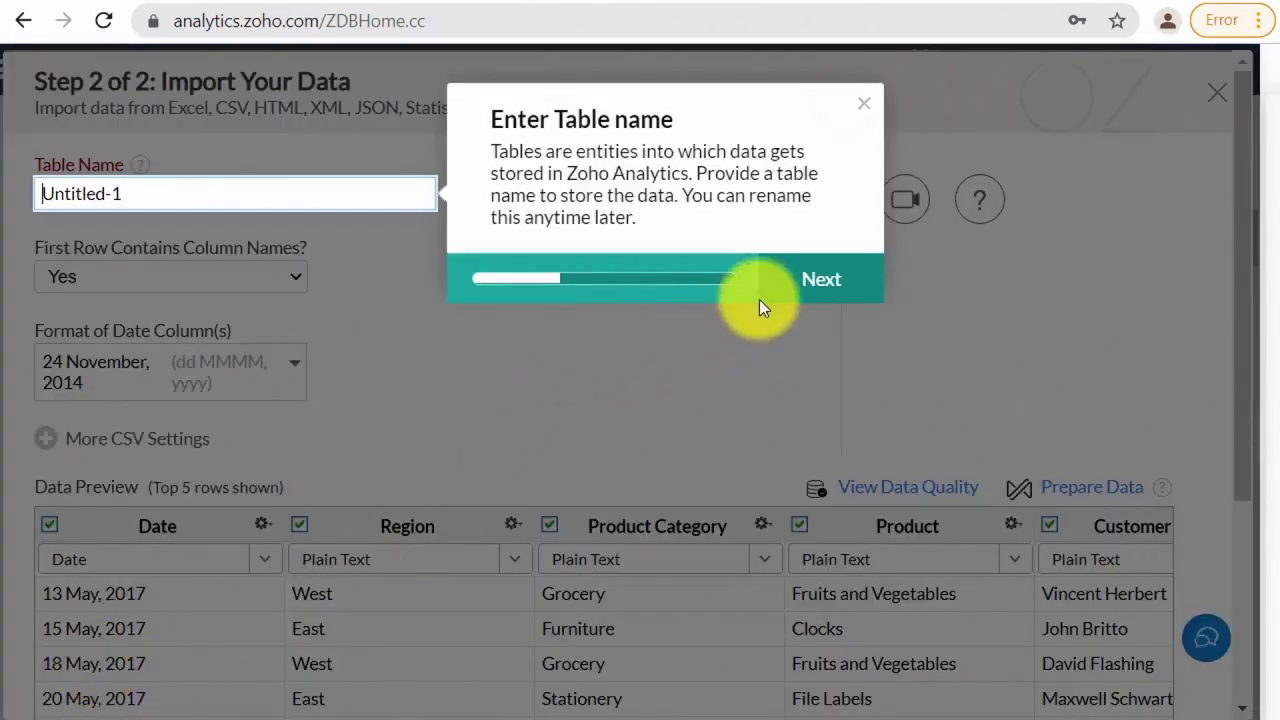
click(818, 284)
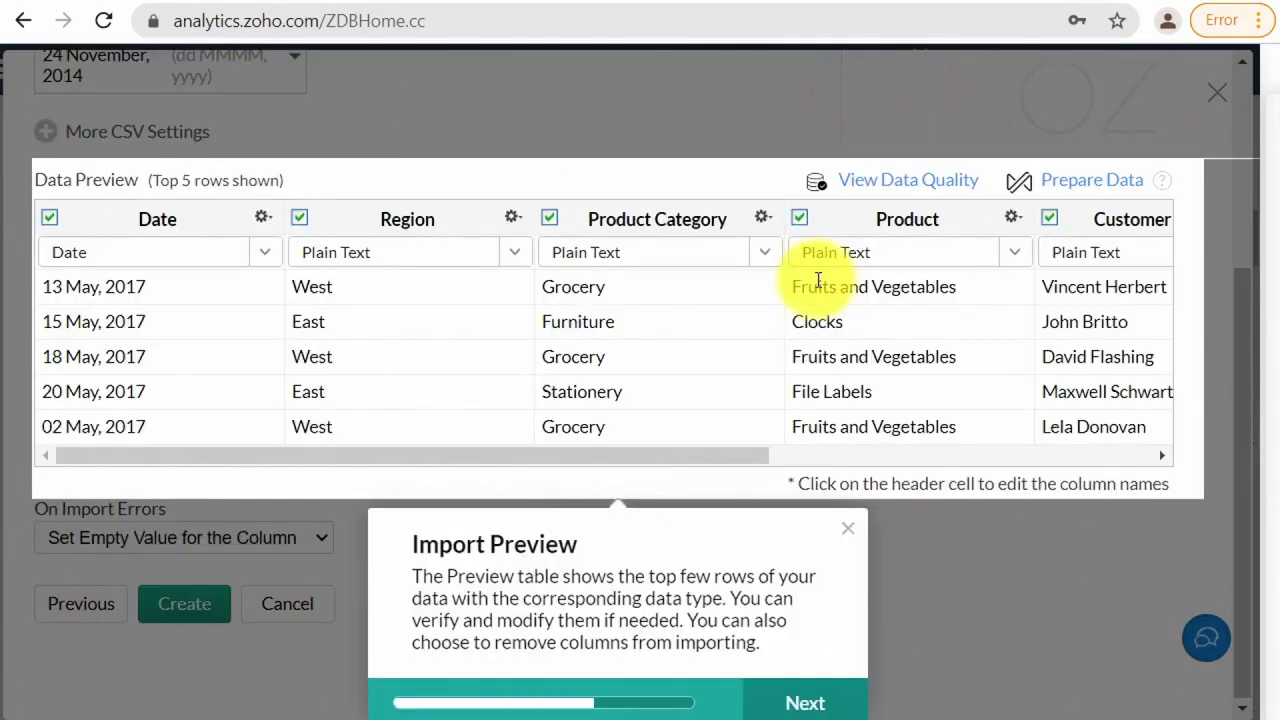
click(818, 704)
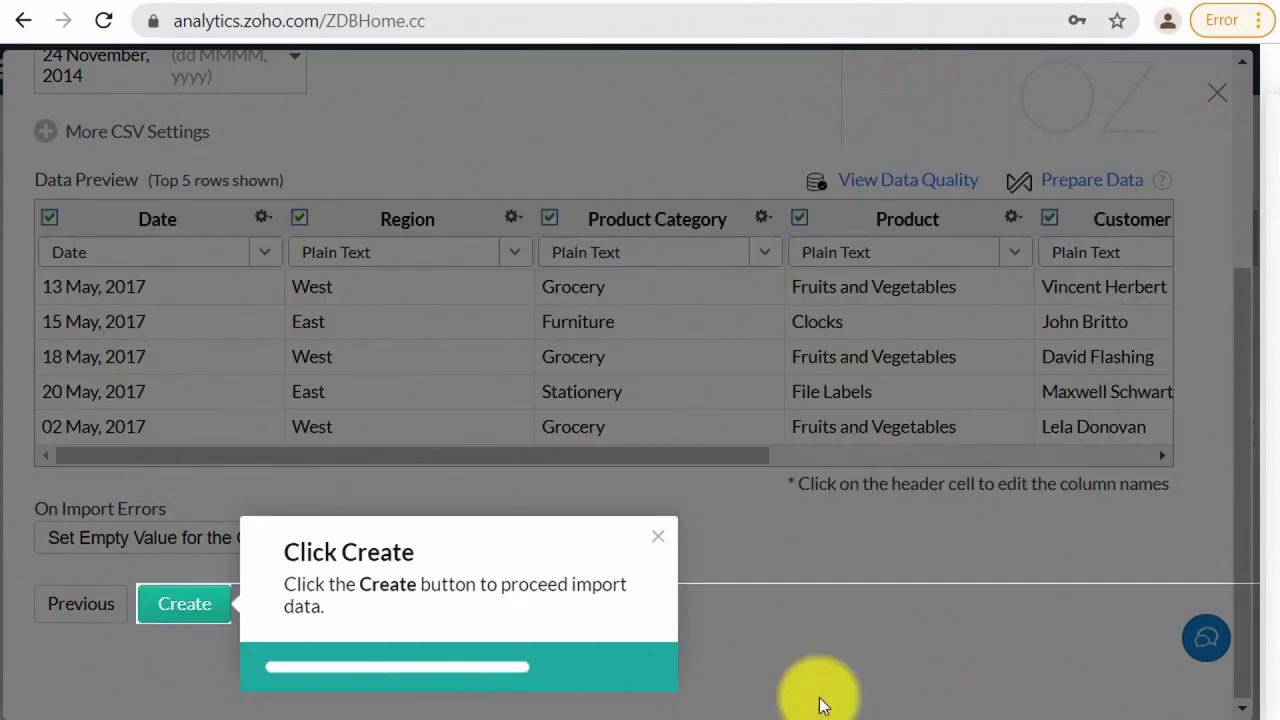
- Create the Untitled-1 table from the 755 rows and accept automatic report generation
click(170, 610)
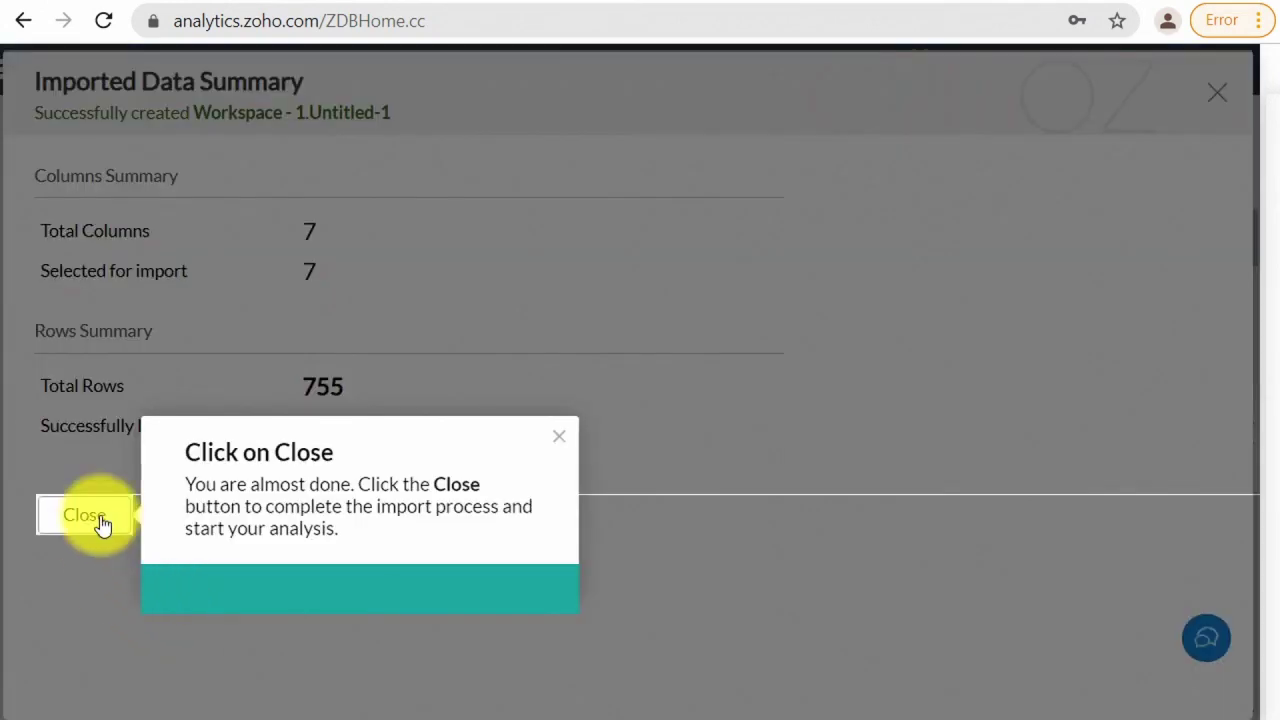
click(100, 518)
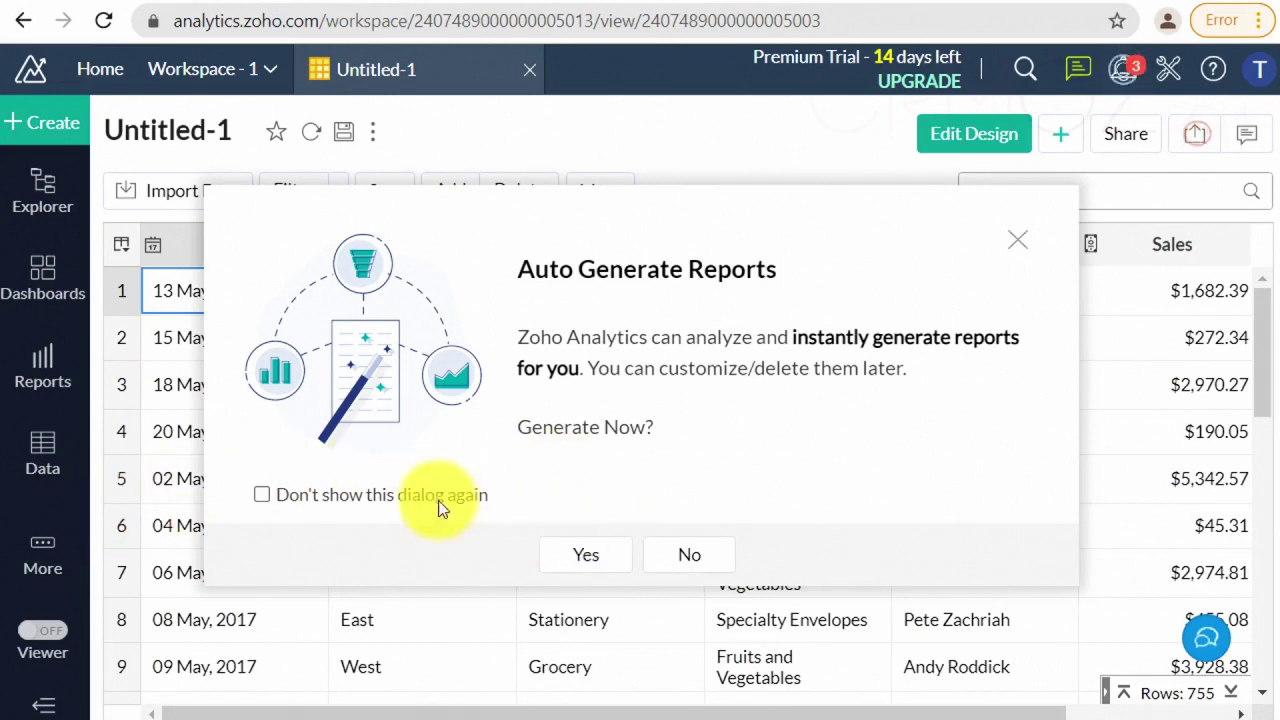
click(599, 569)
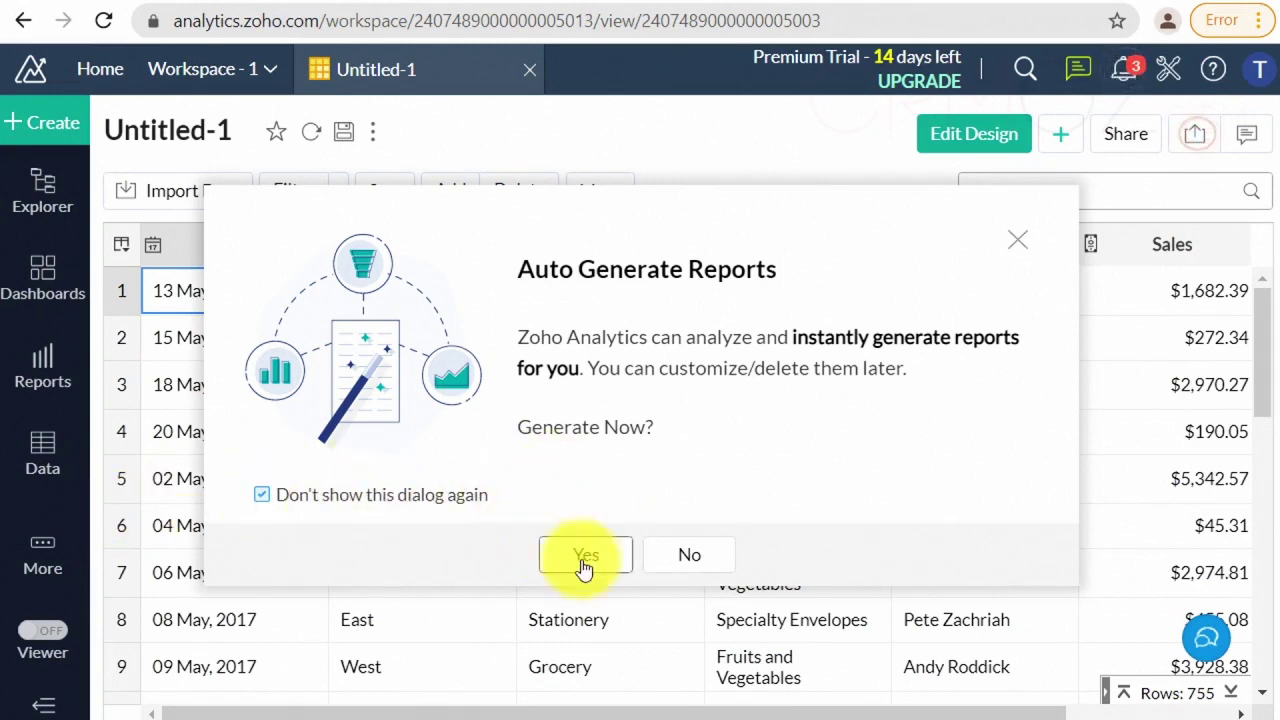
click(609, 572)
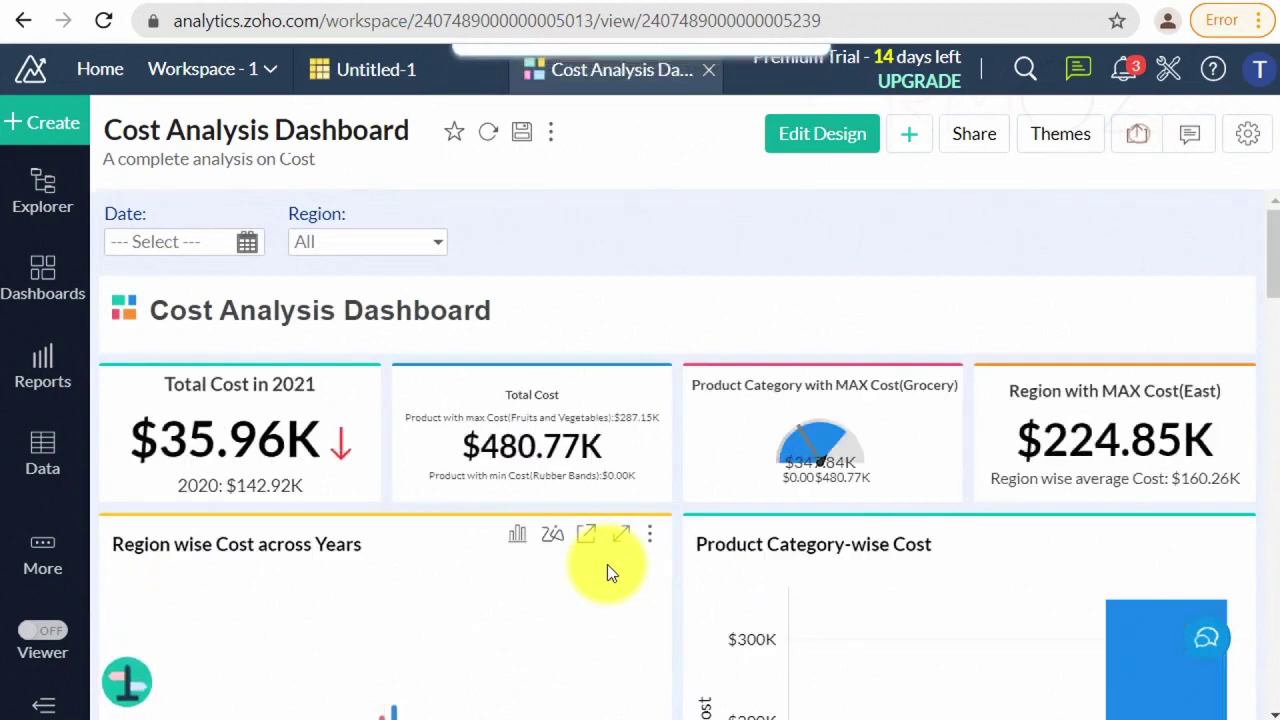
- Scroll through the Cost Analysis Dashboard's $480.77K total, regional, category and yearly cost widgets
scroll(652, 468, down, 3)
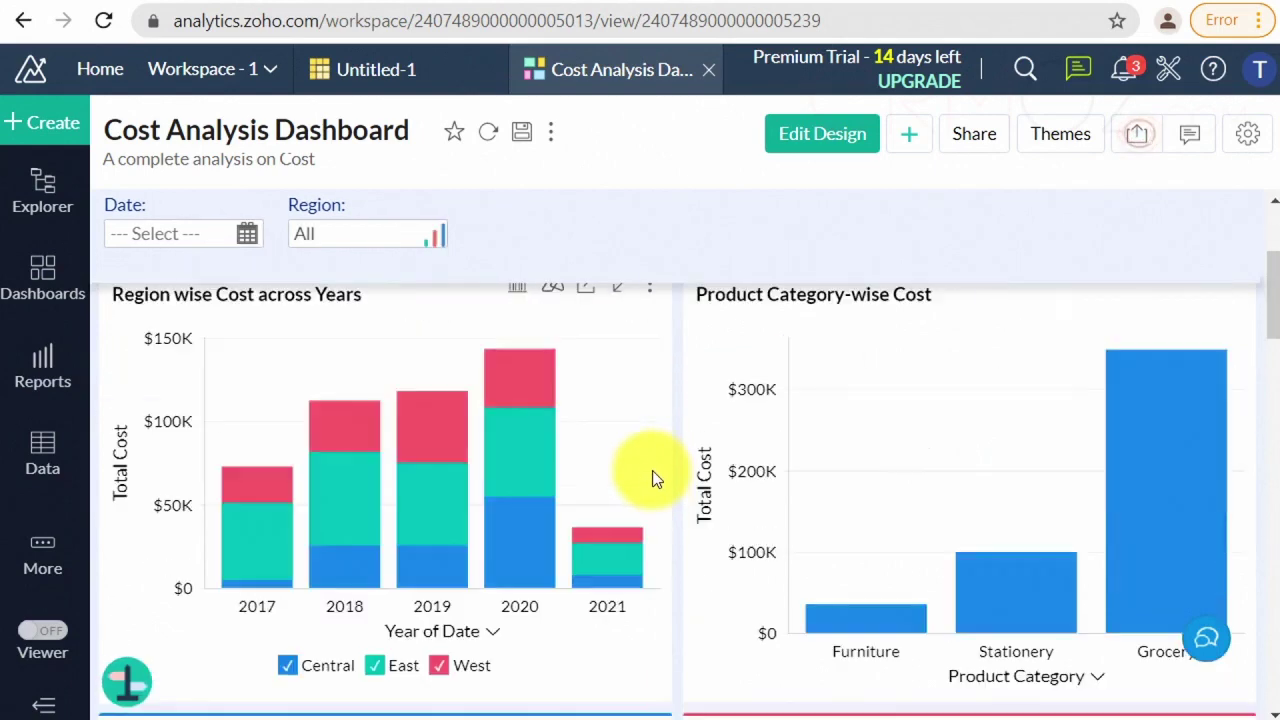
scroll(650, 473, down, 1)
scroll(649, 477, down, 3)
scroll(649, 477, down, 10)
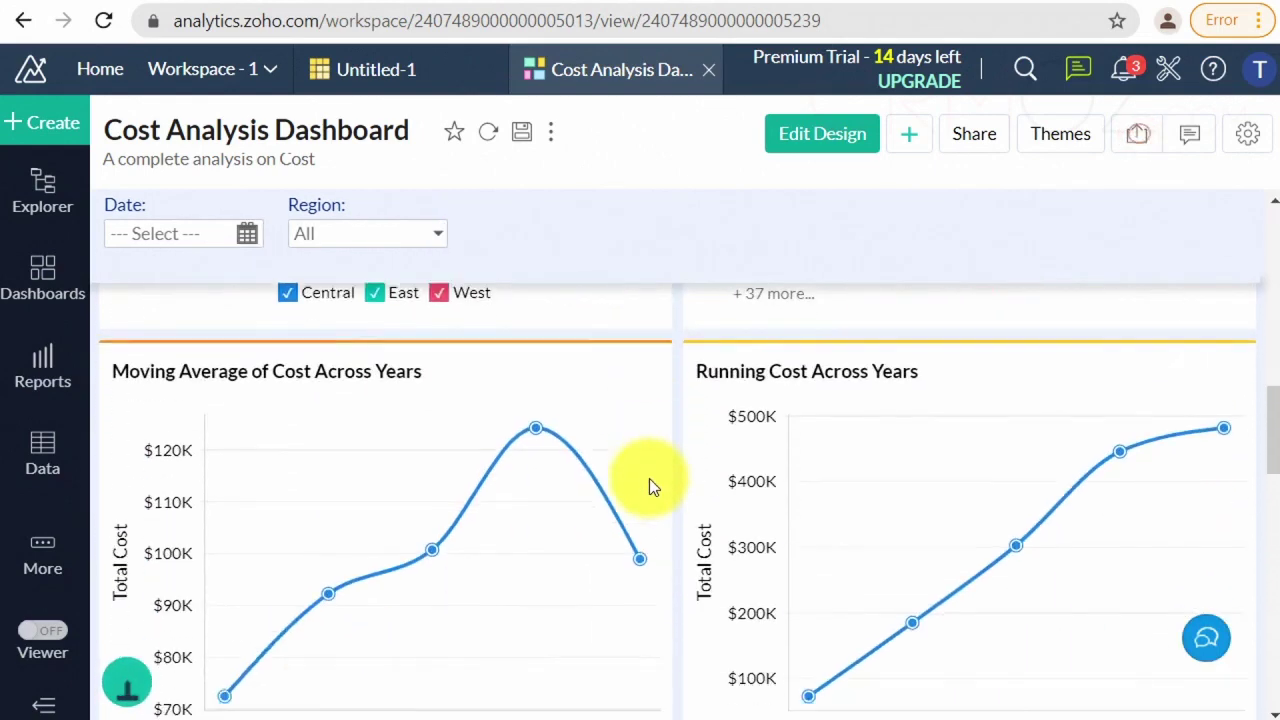
scroll(649, 479, down, 6)
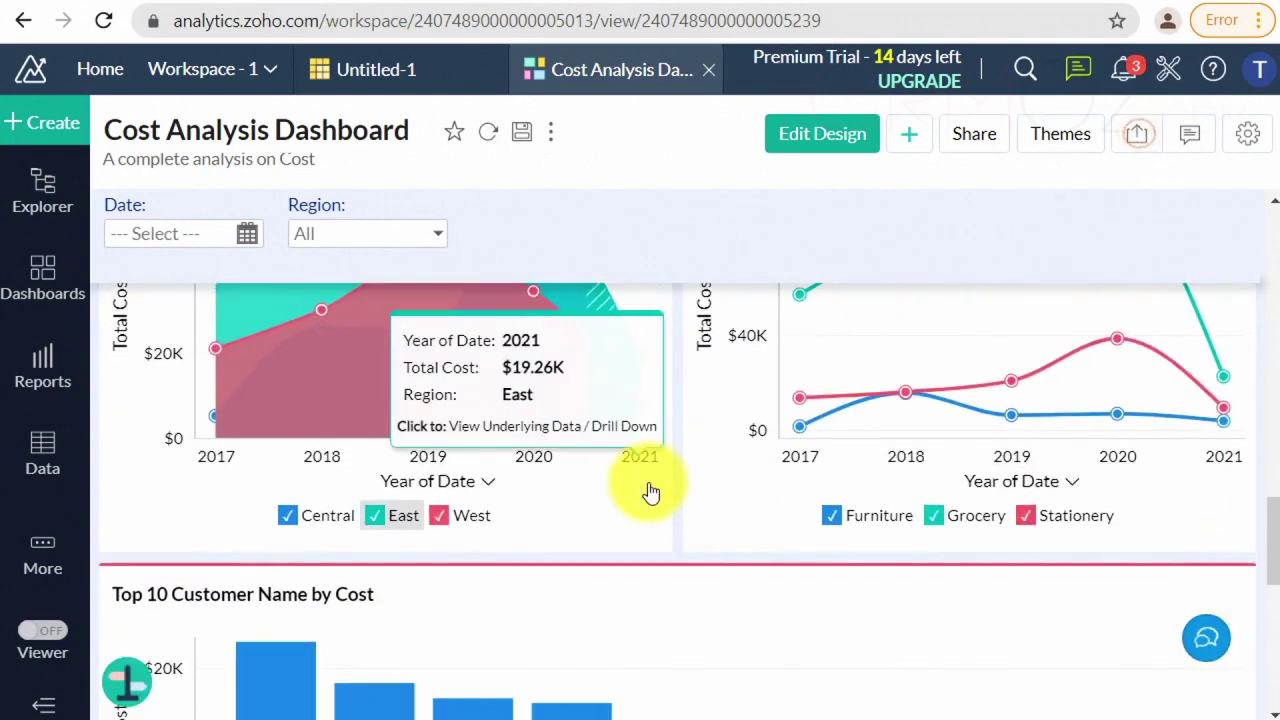
scroll(648, 482, down, 5)
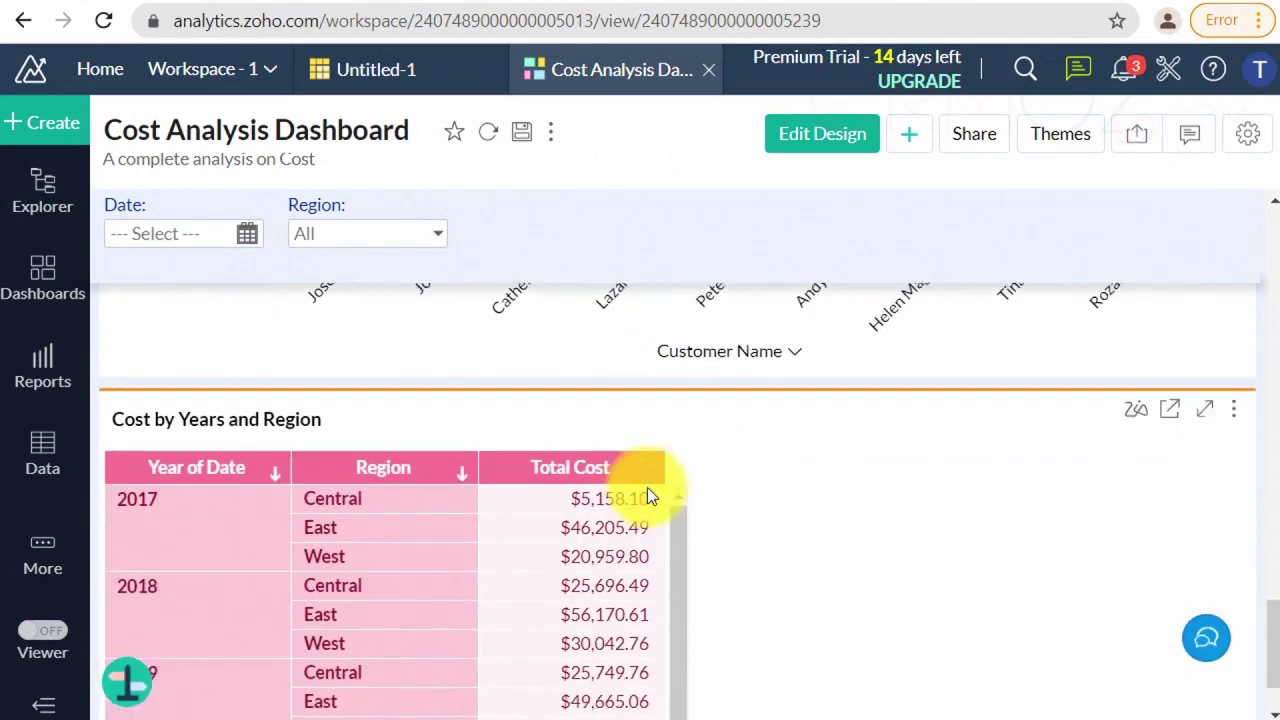
scroll(647, 490, up, 9)
scroll(647, 497, up, 10)
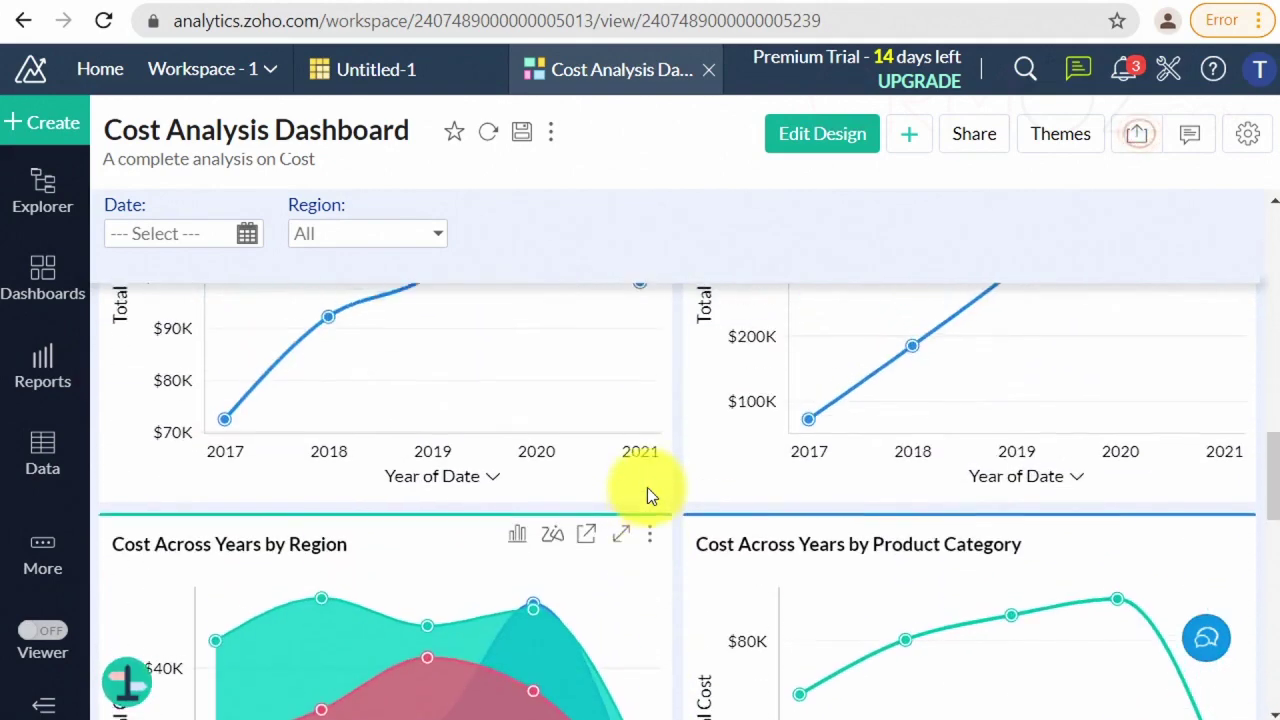
scroll(649, 496, up, 5)
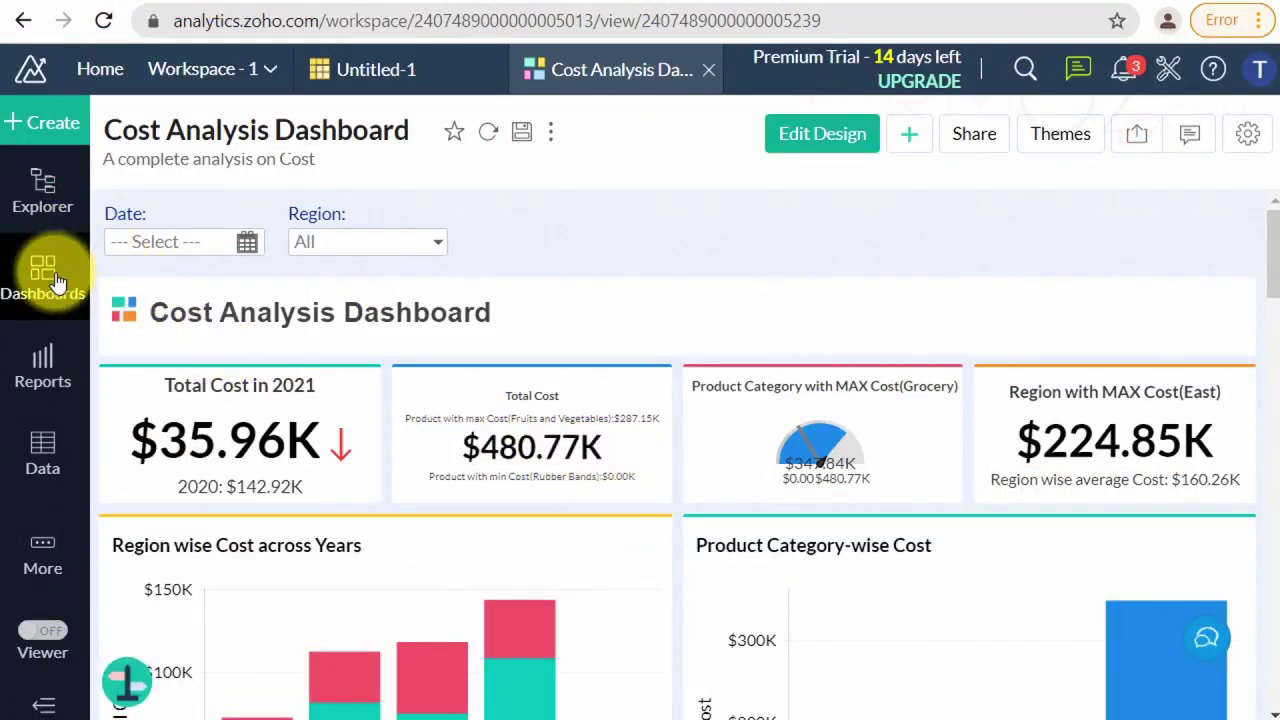
- Open the Untitled-1 table and scroll through its imported rows
click(48, 452)
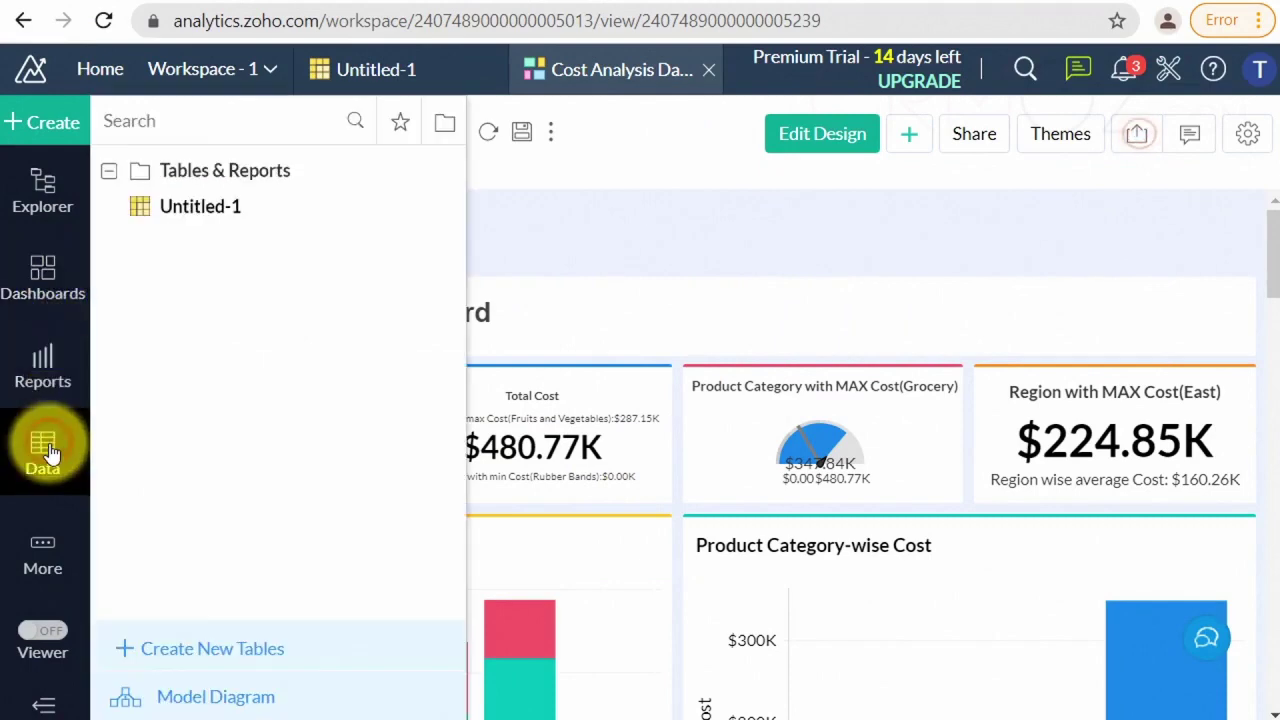
click(188, 212)
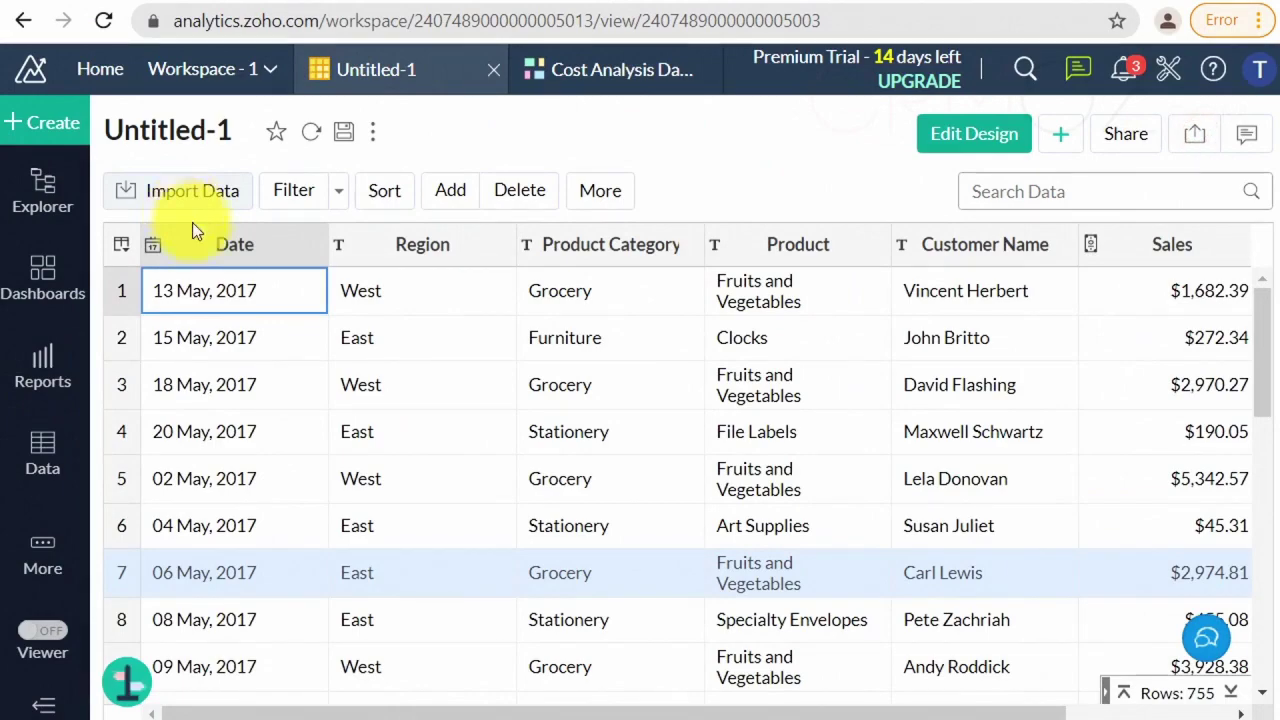
scroll(587, 360, down, 8)
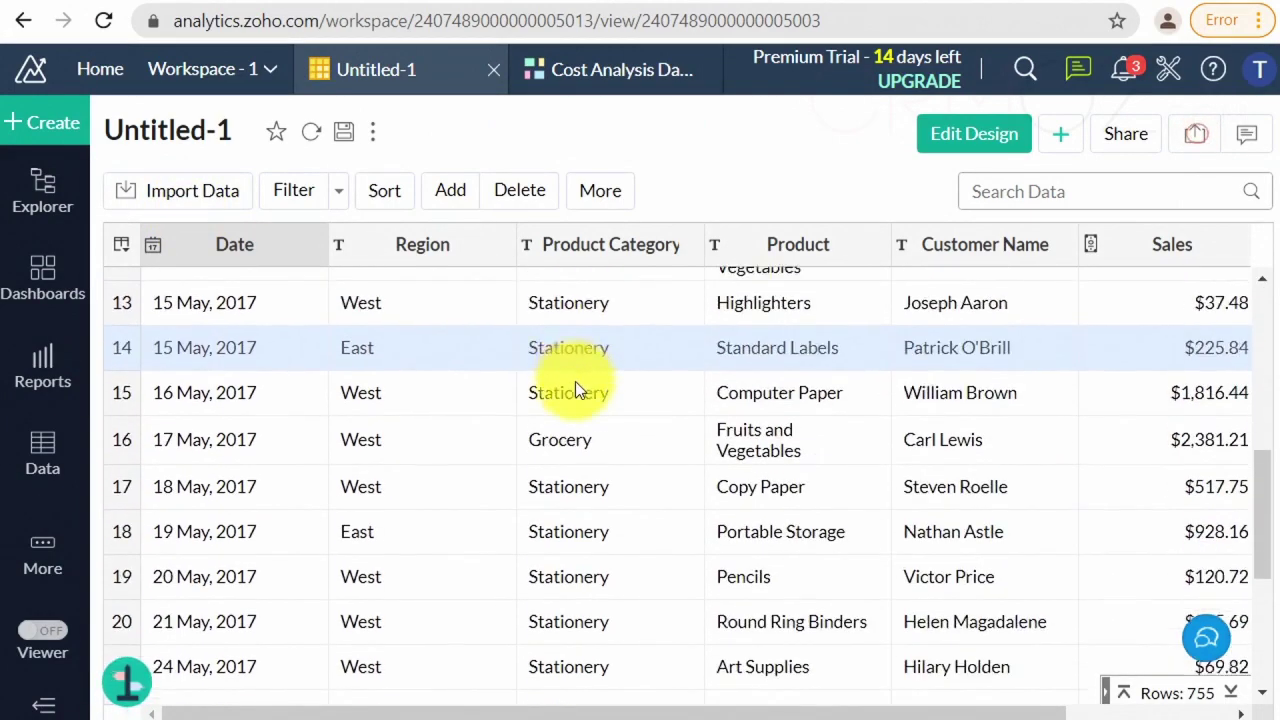
scroll(574, 390, down, 2)
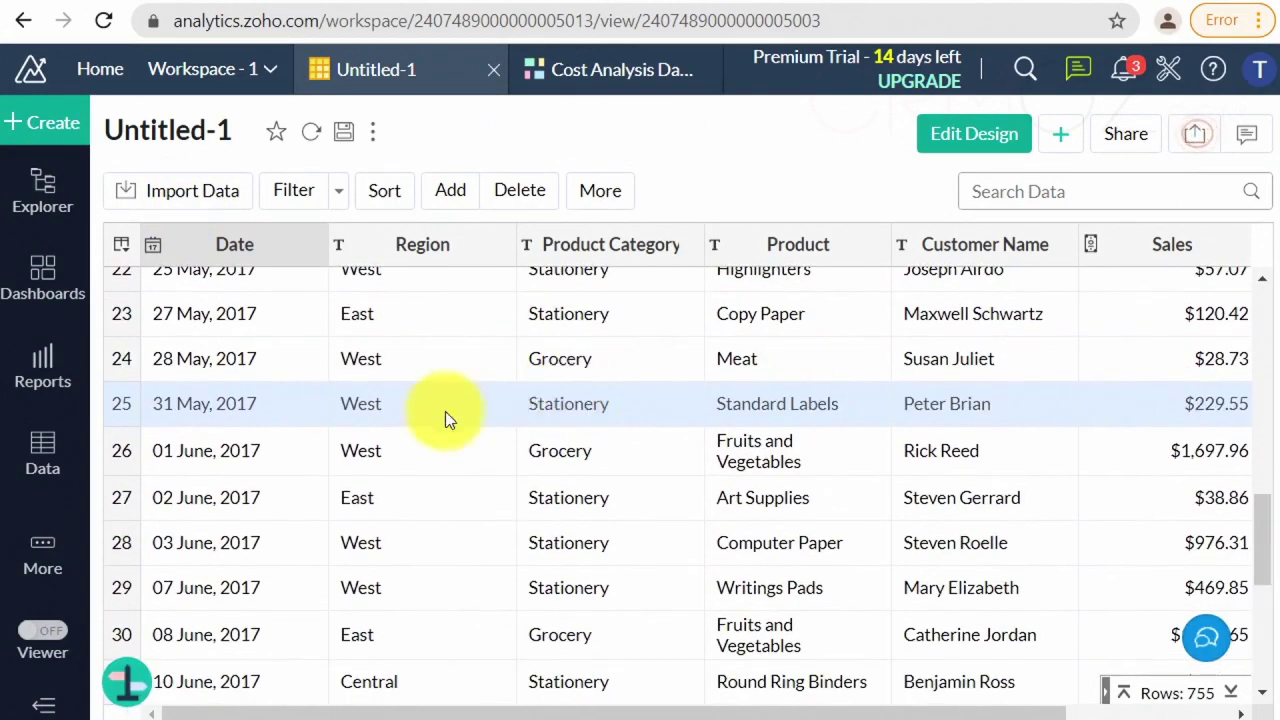
- Browse the Reports and Dashboards lists, the Explorer overview, then the workspace's Data Sources page
click(55, 376)
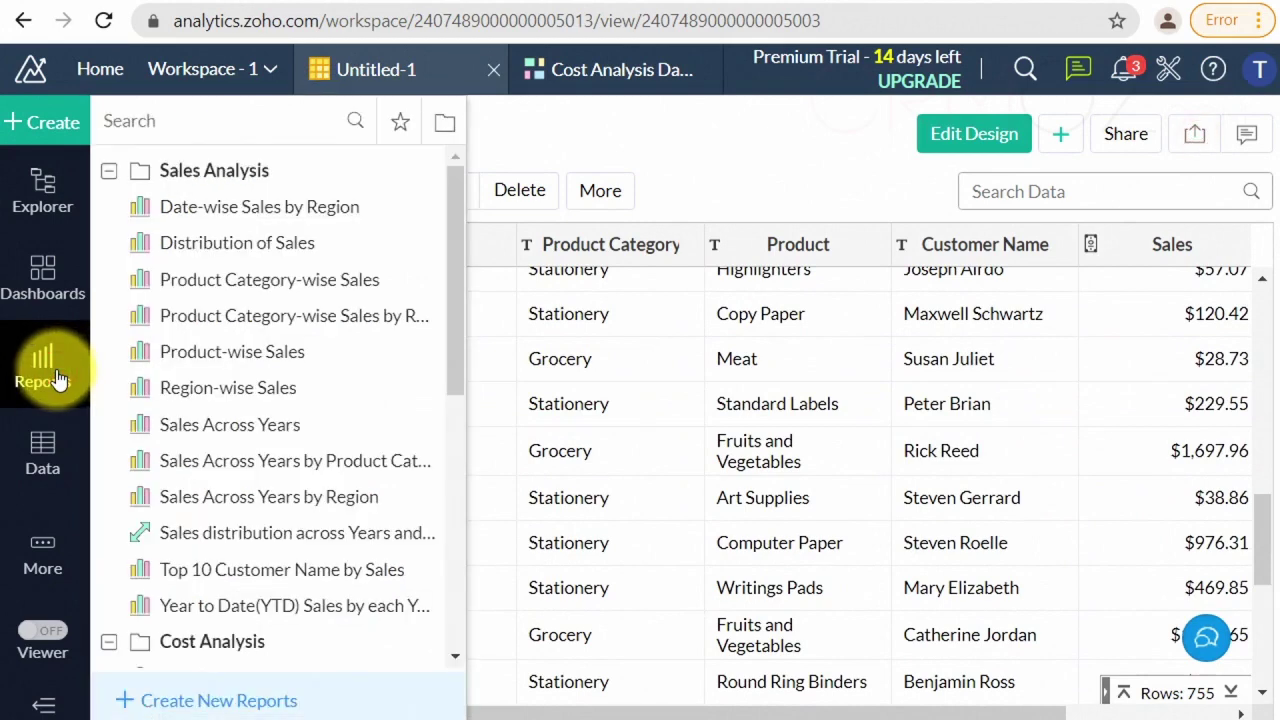
click(53, 298)
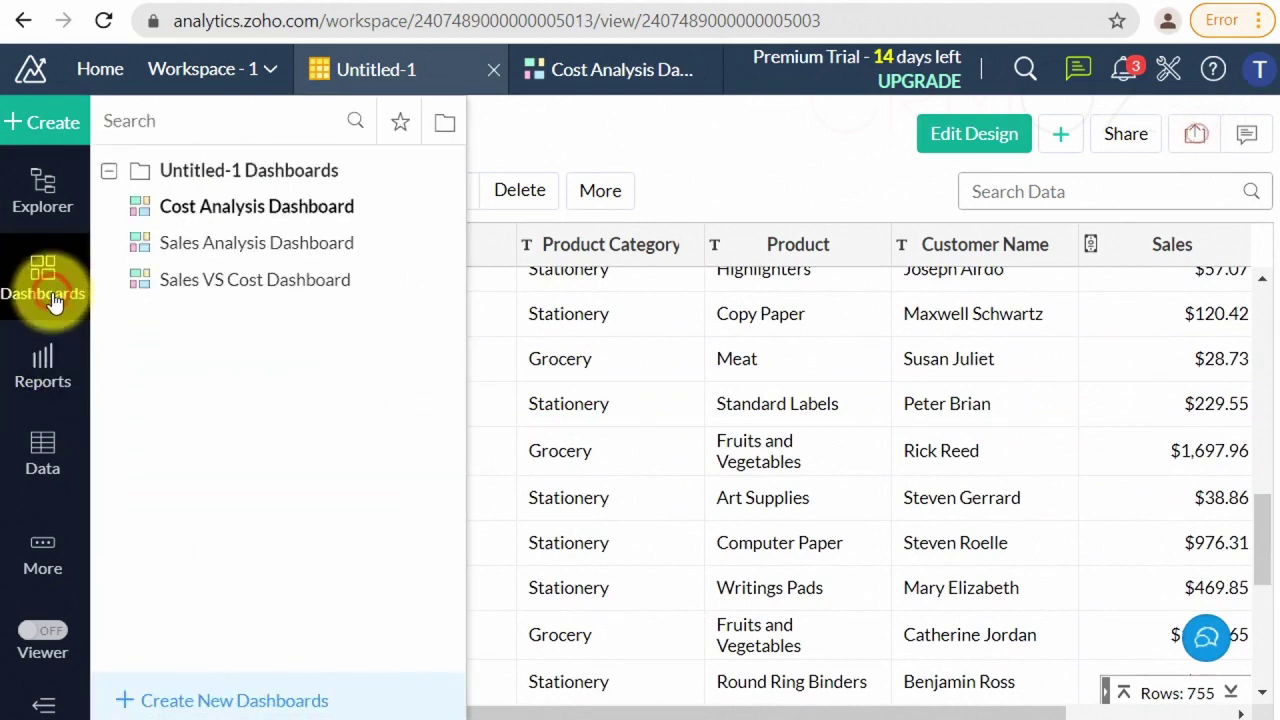
click(44, 204)
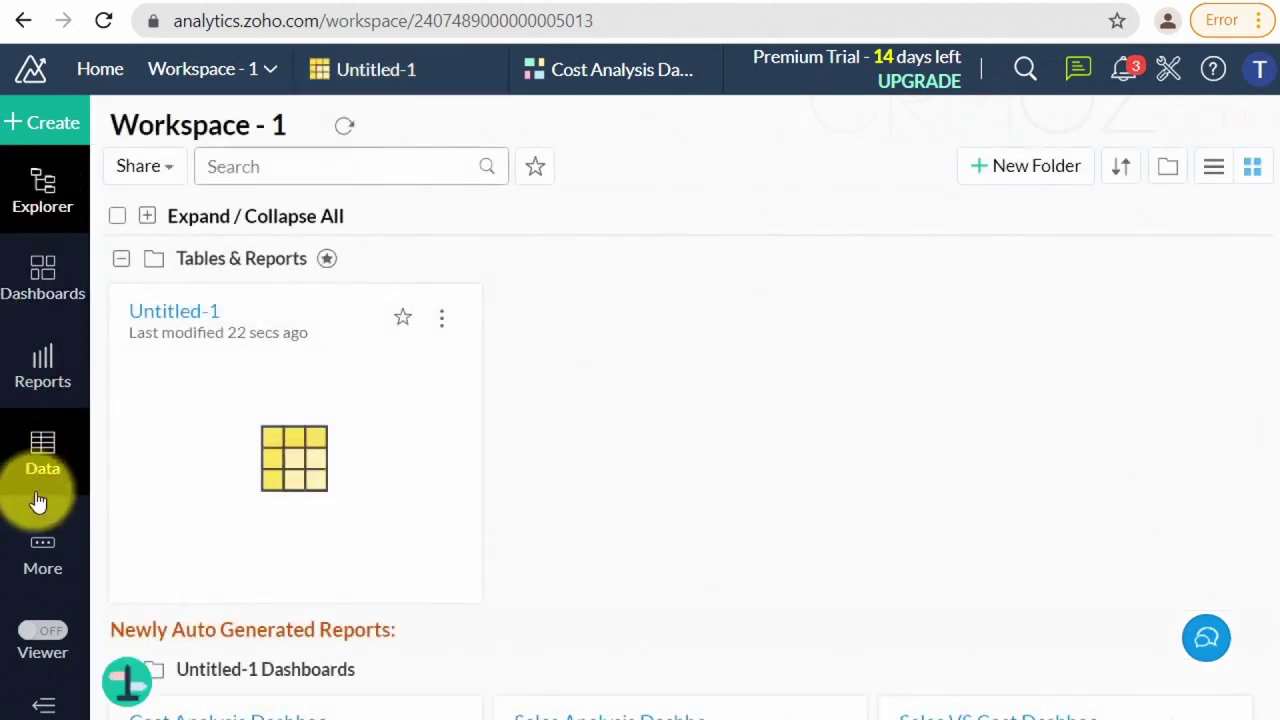
click(48, 576)
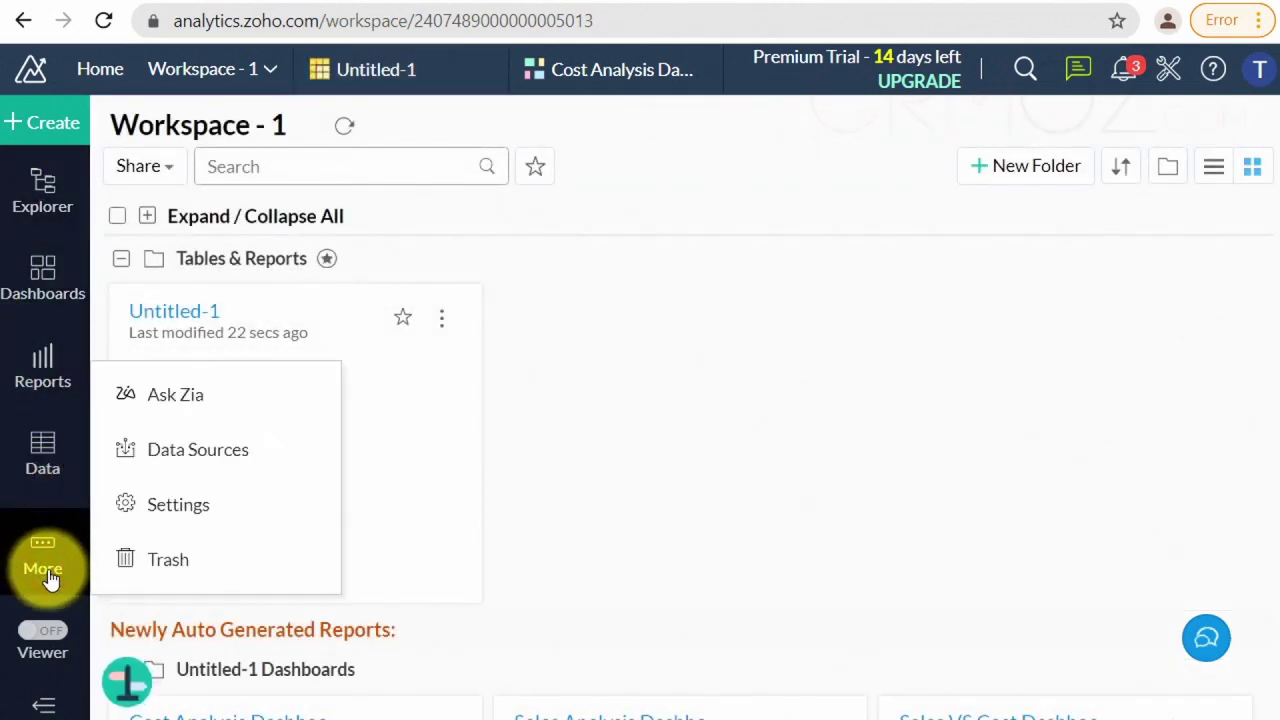
click(177, 465)
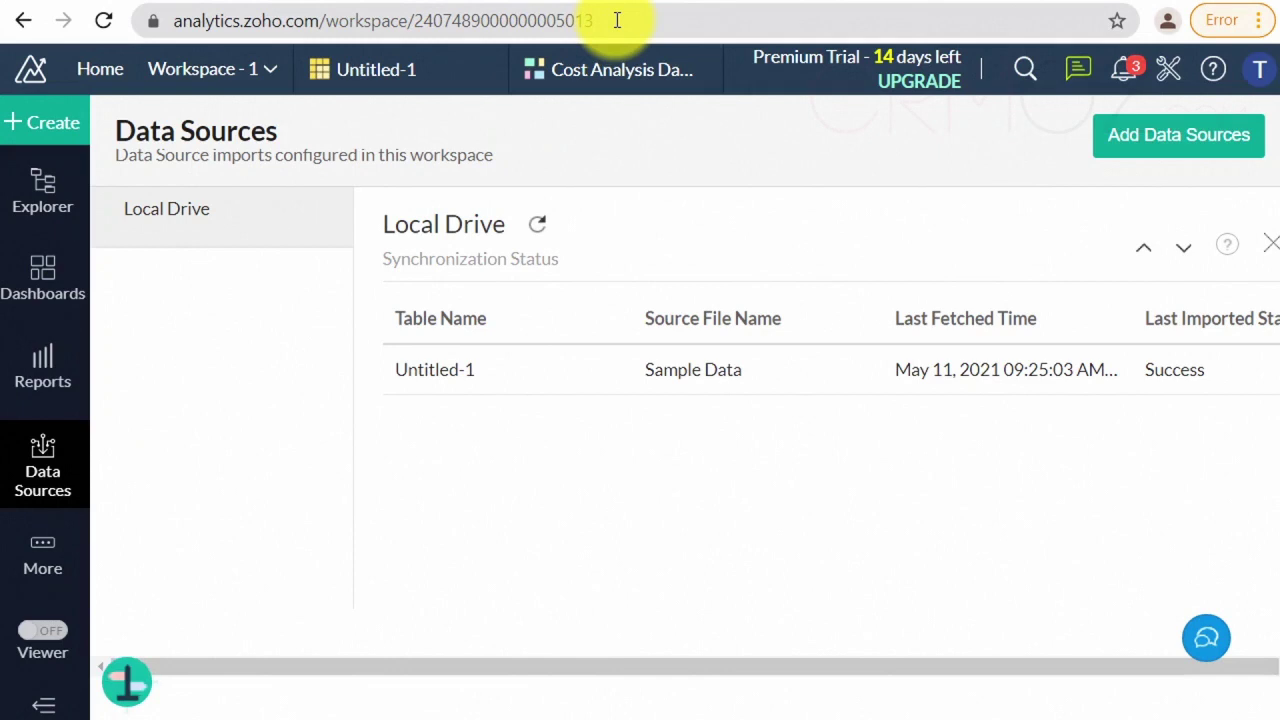
- Open the Sales Analysis Dashboard from the Dashboards list
click(43, 272)
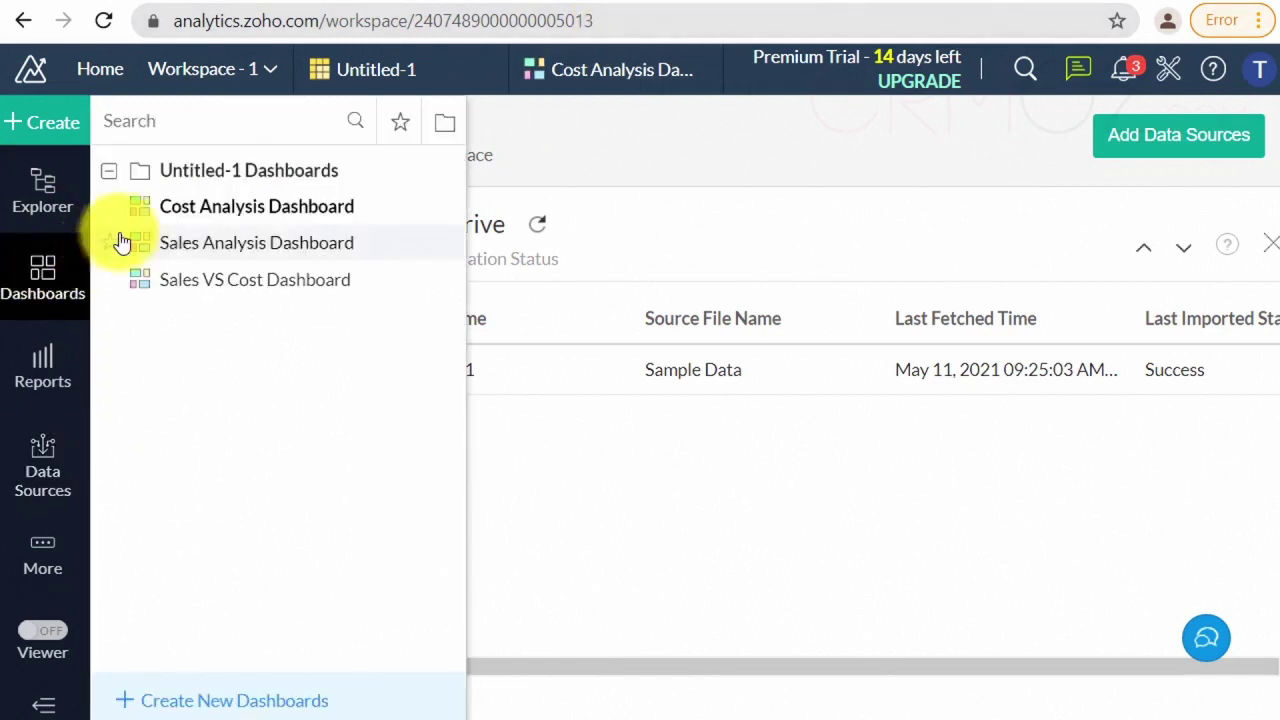
click(236, 248)
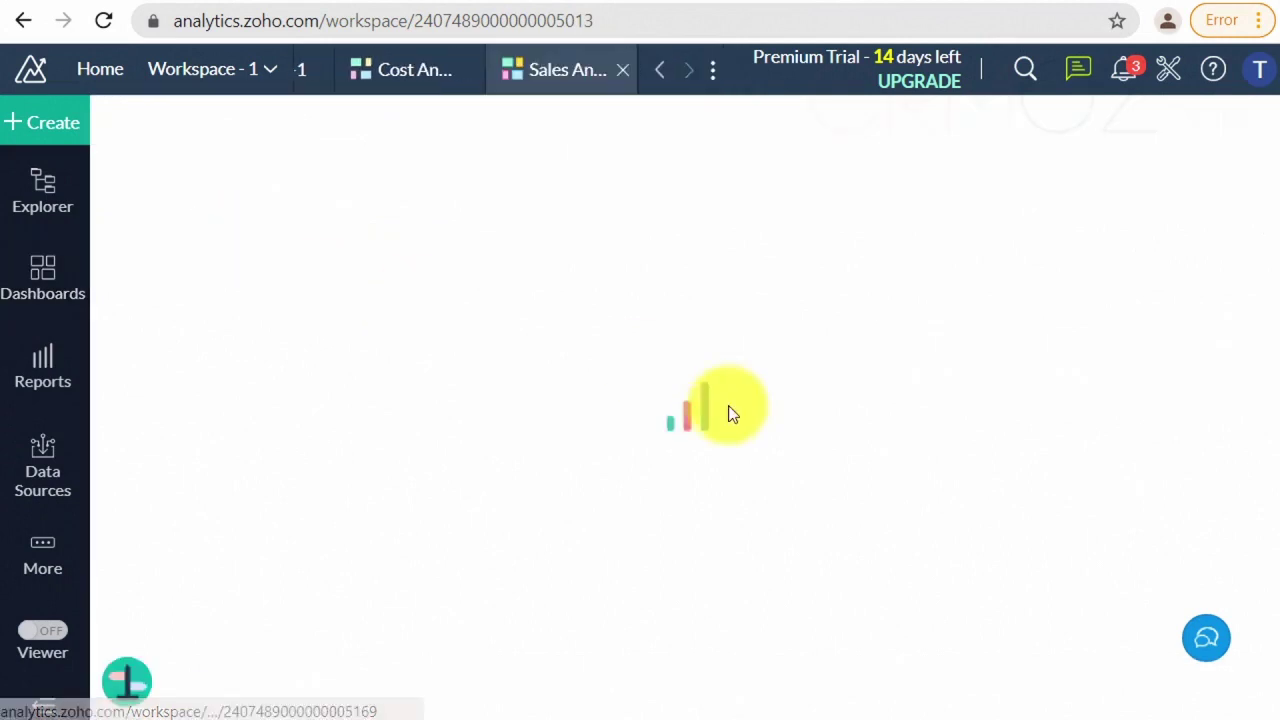